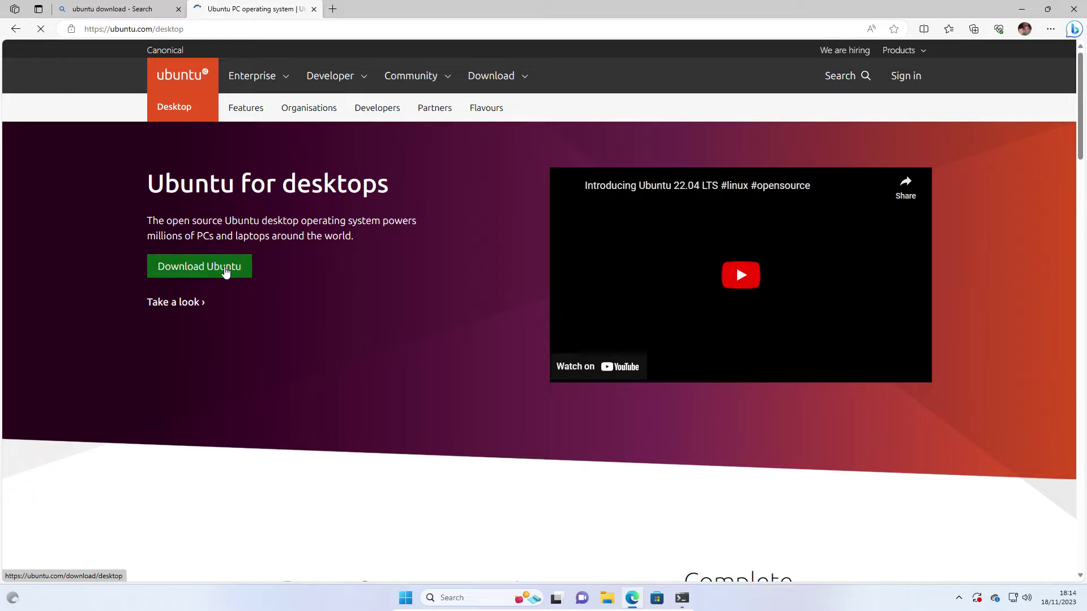
- Open the Ubuntu Desktop download page and scroll down to the Ubuntu 23.10 release
click(225, 271)
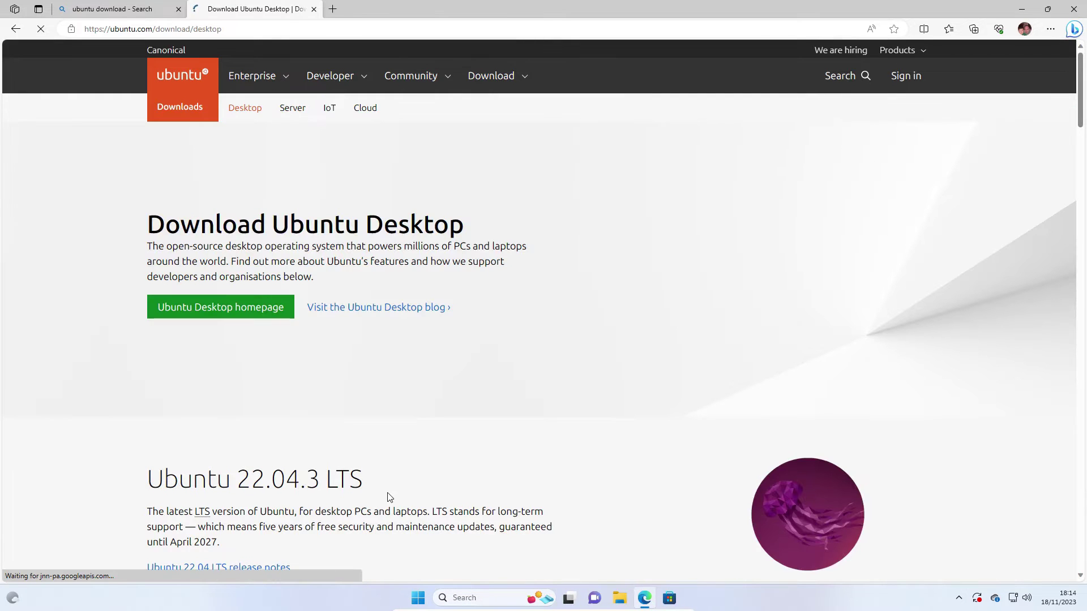
scroll(389, 490, down, 4)
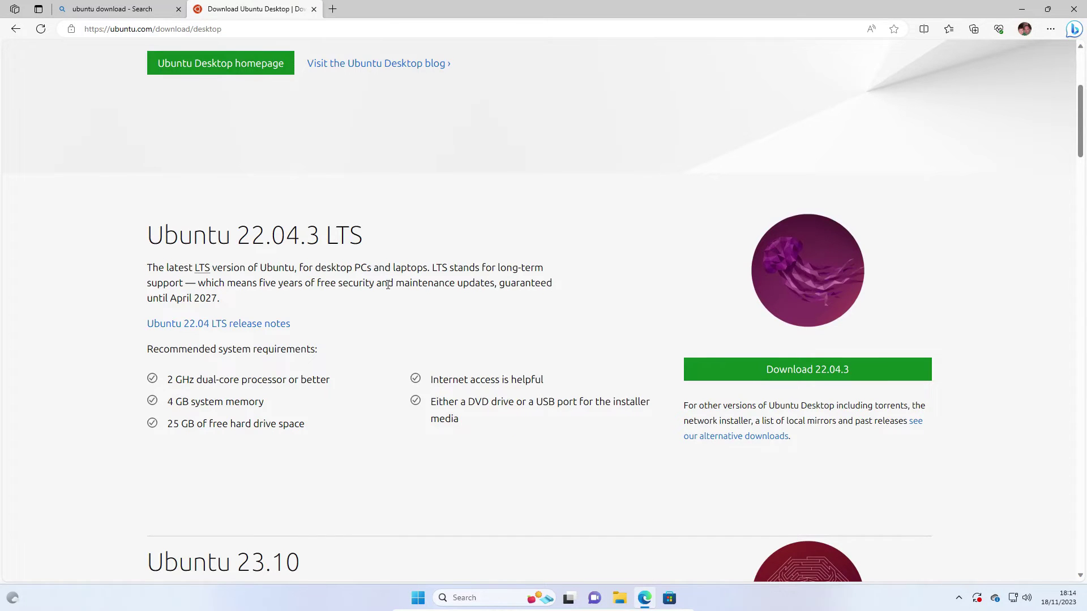
scroll(388, 284, down, 8)
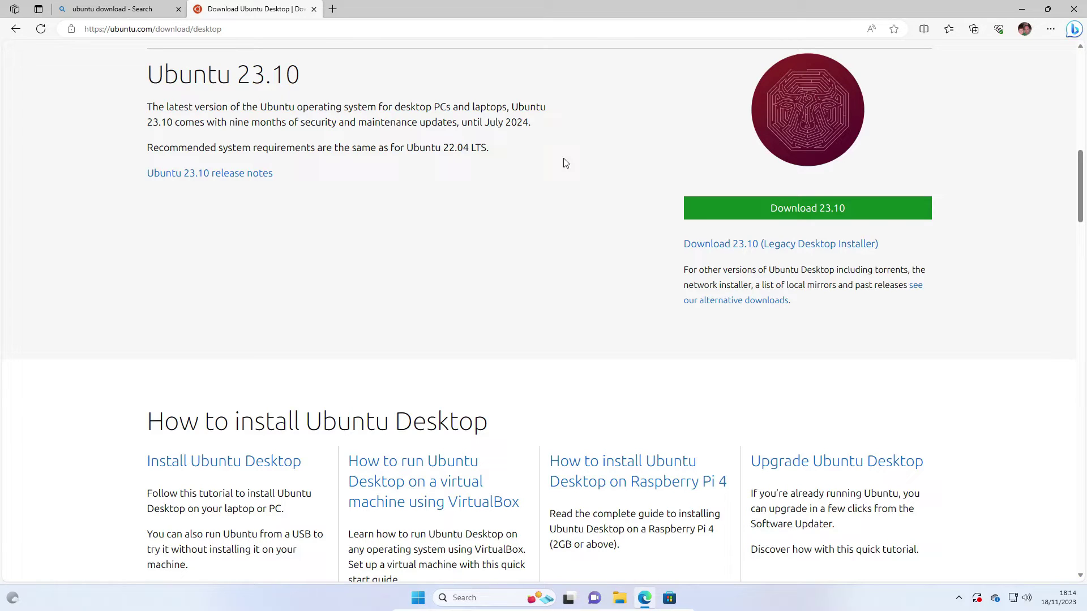
- Start the Ubuntu 23.10 download, then download the Windows Etcher installer from etcher.balena.io
click(813, 214)
key(ctrl+t)
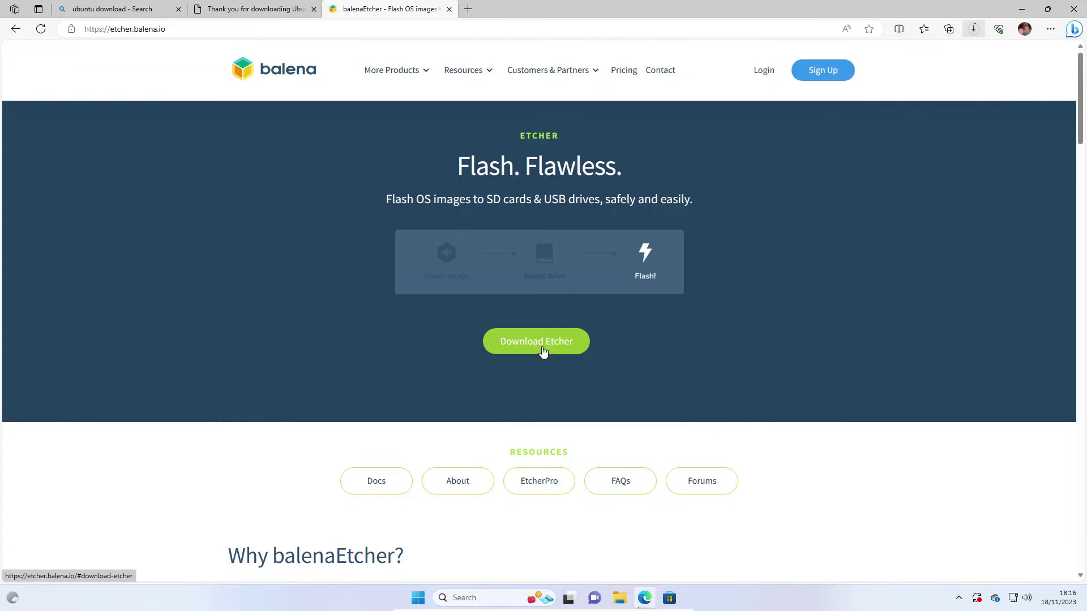
scroll(542, 351, down, 1)
click(542, 339)
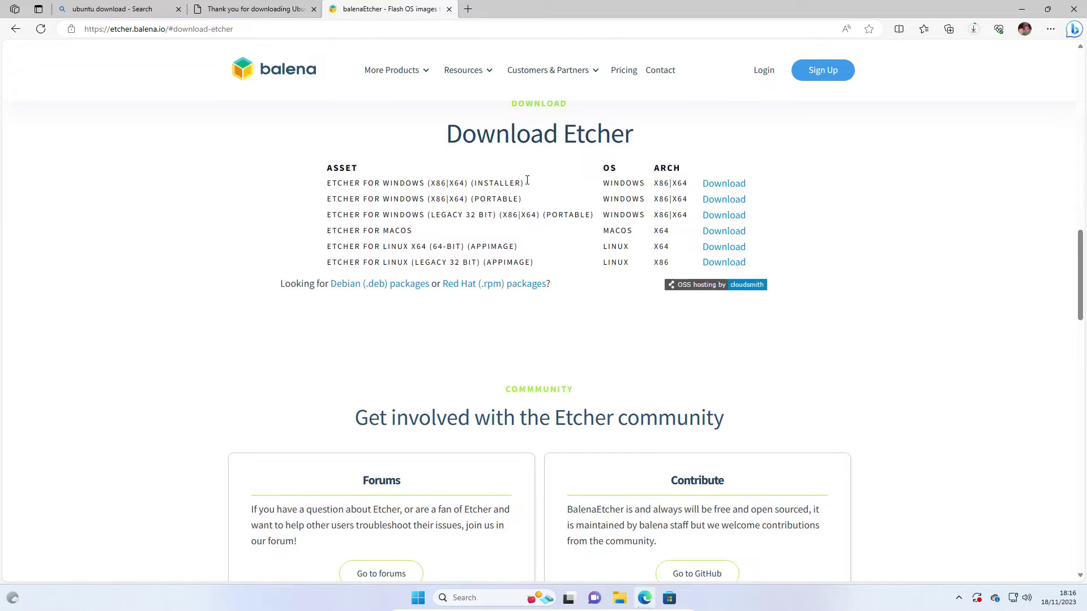
click(727, 184)
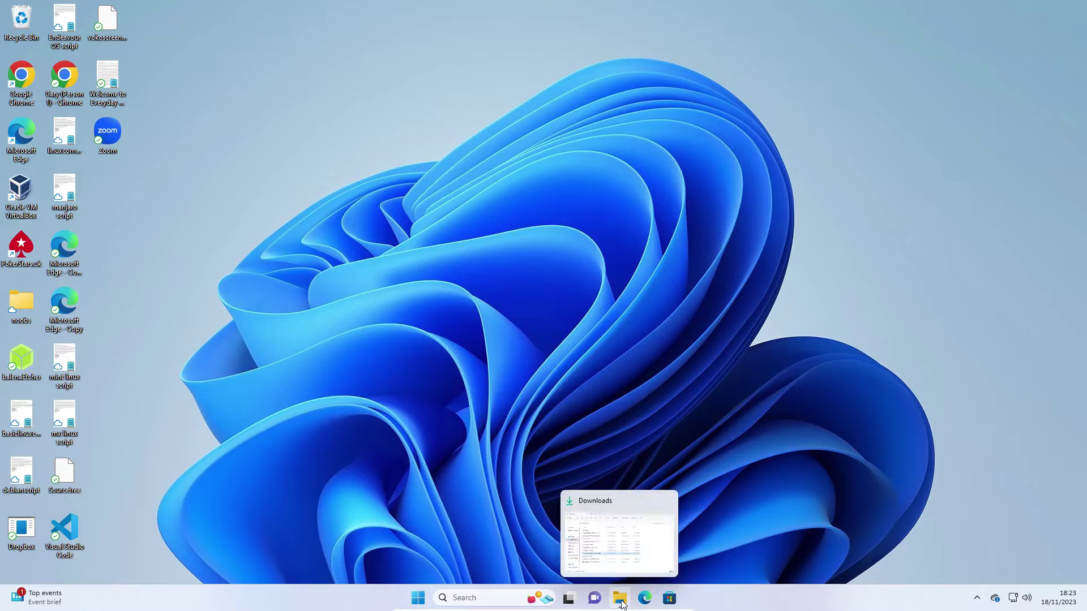
- Run the balenaEtcher-Setup-1.18.11 (2) installer from the Downloads folder
click(621, 605)
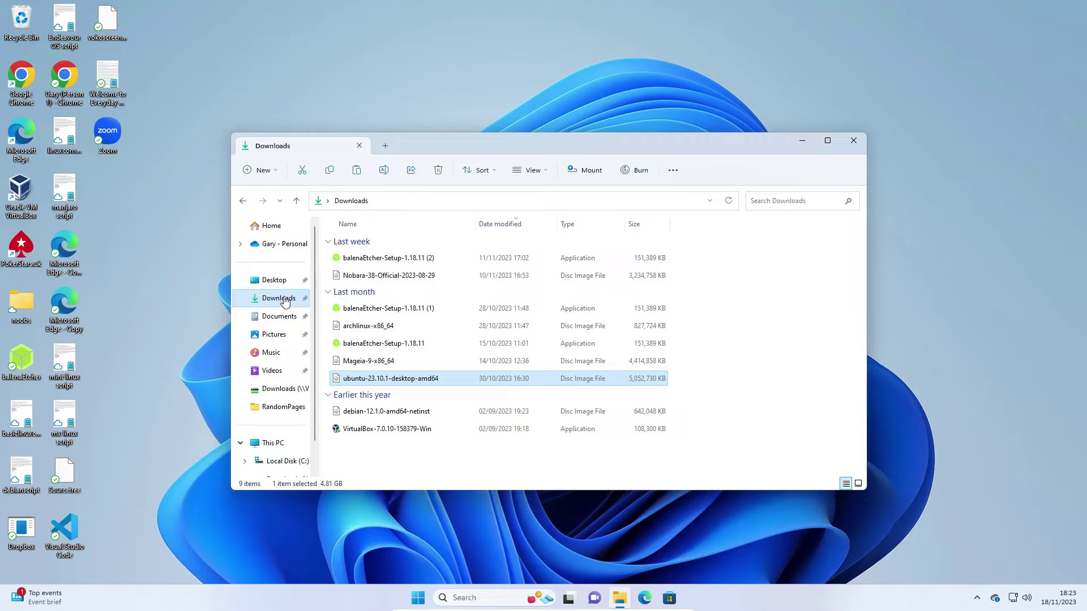
click(371, 260)
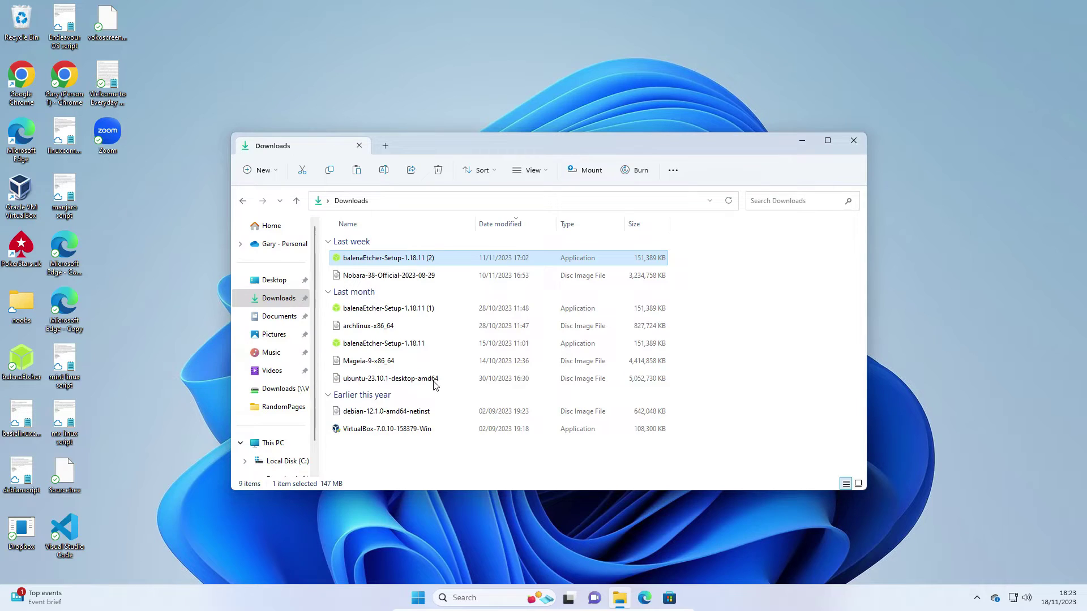
double_click(394, 262)
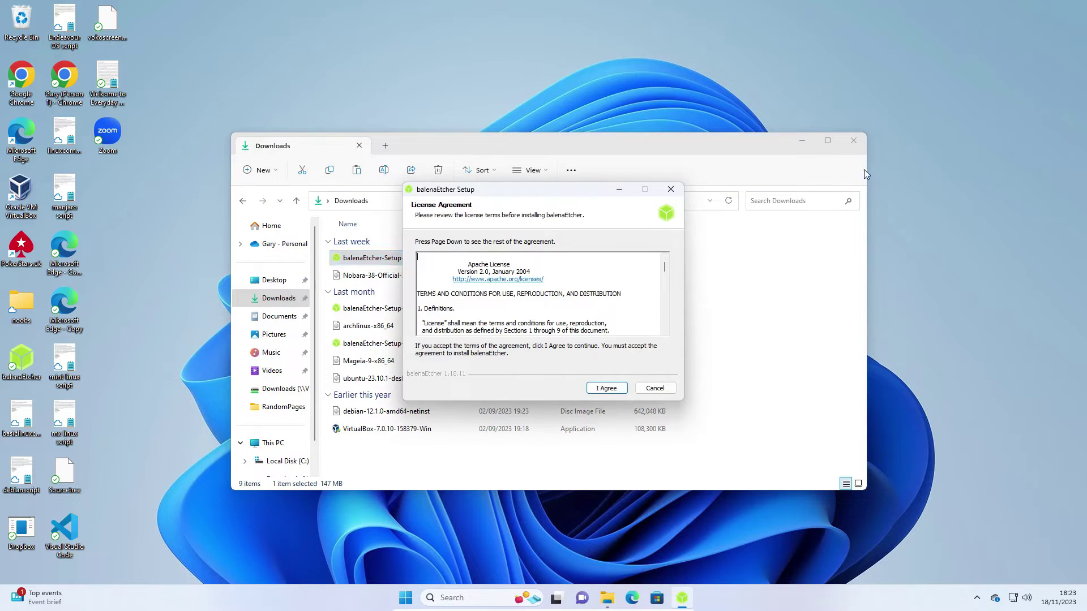
- Close the Downloads window, accept the licence to install balenaEtcher, and launch it
click(853, 139)
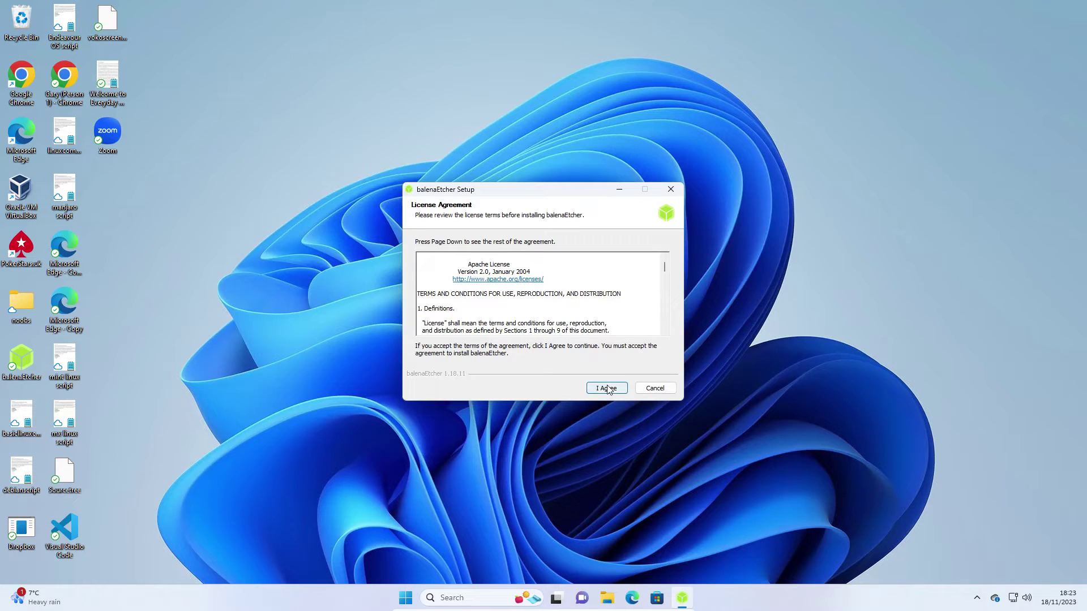
click(606, 388)
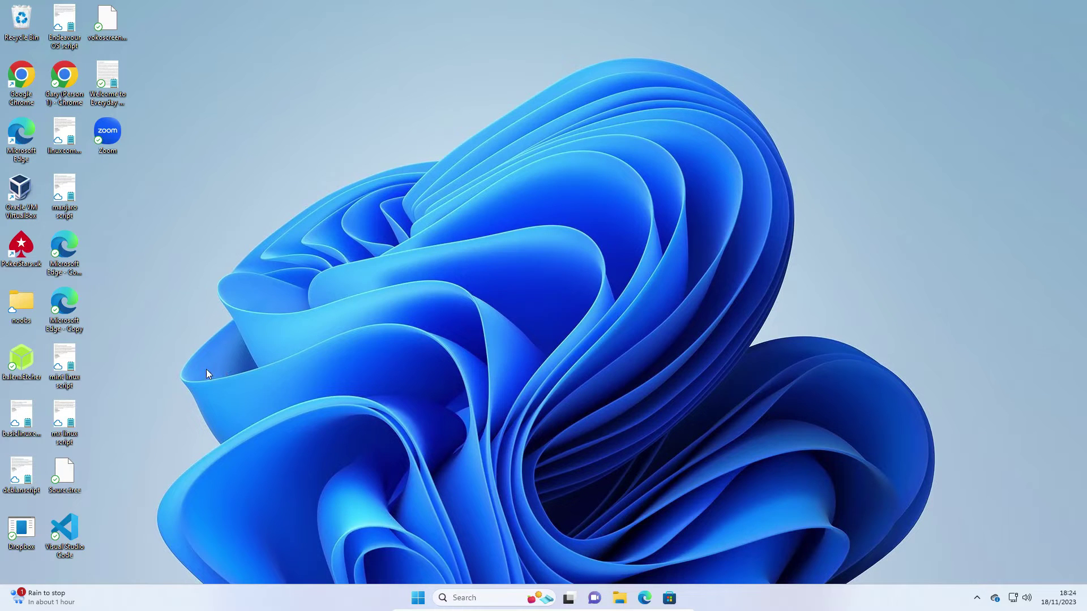
double_click(25, 363)
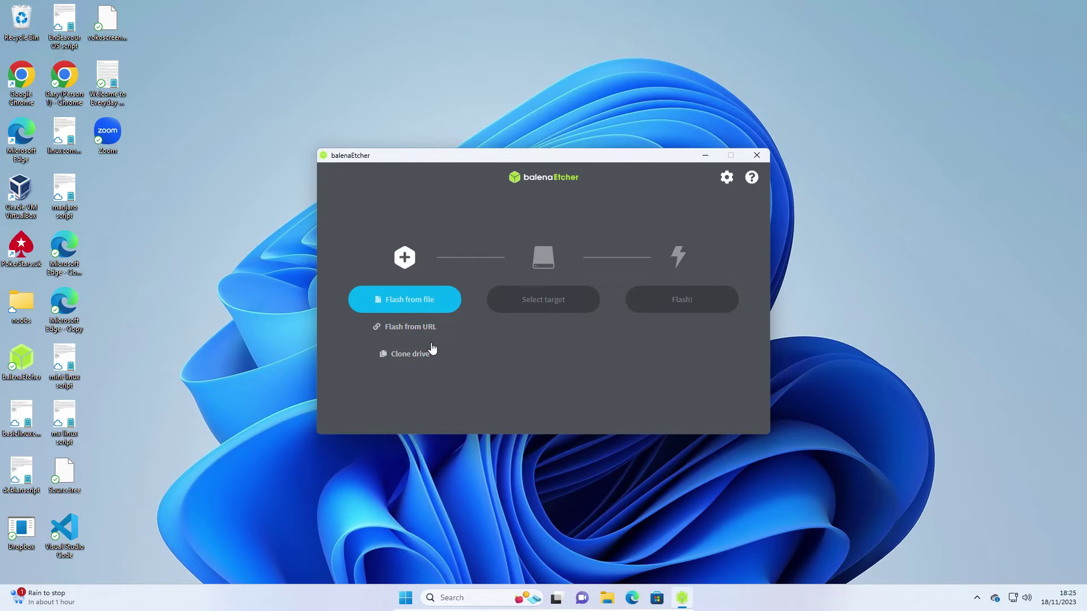
- Load ubuntu-23.10.1-desktop-amd64 as the image to flash
click(411, 299)
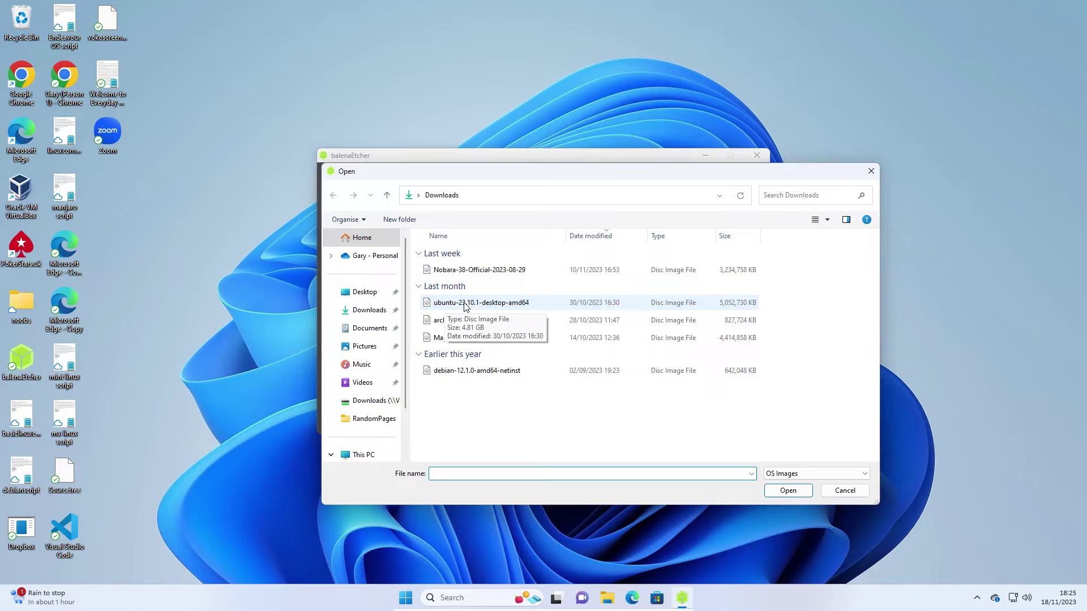
click(501, 304)
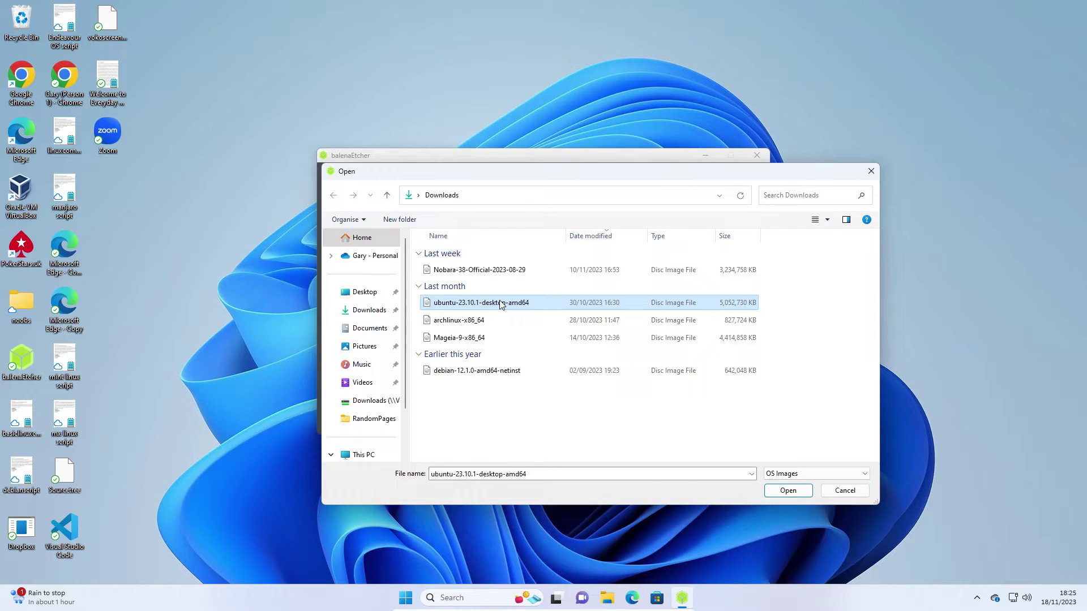
double_click(502, 303)
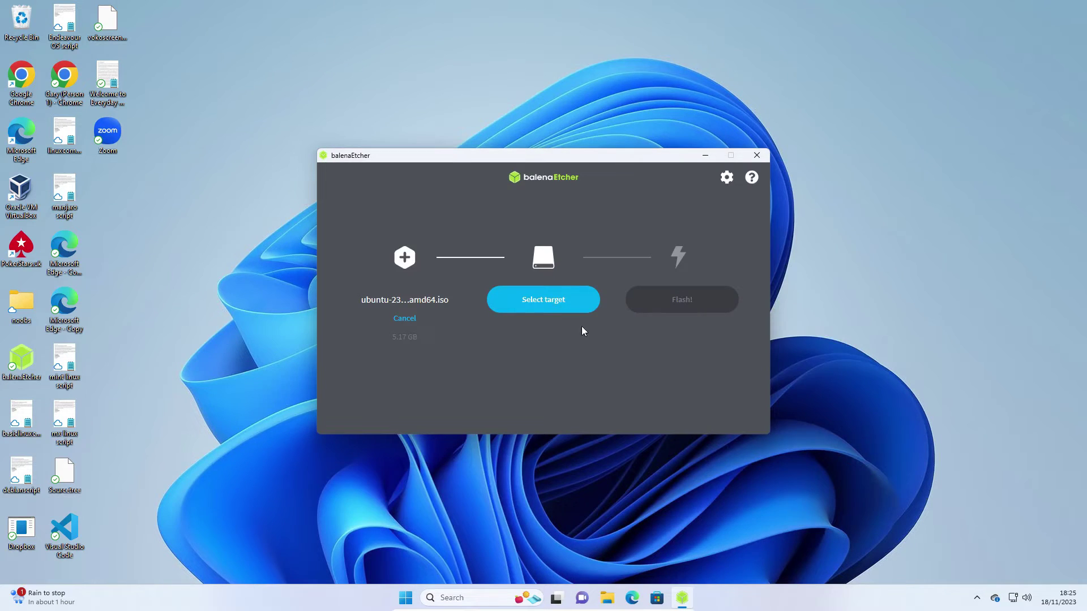
- Choose the SanDisk Cruzer Facet USB drive as the target and start flashing
click(545, 303)
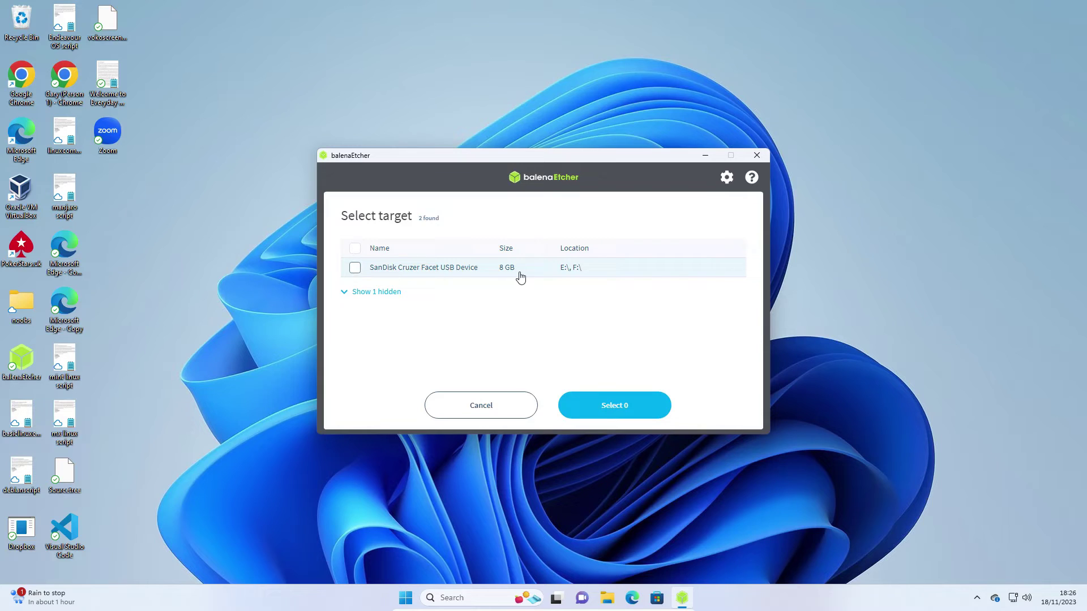
click(427, 271)
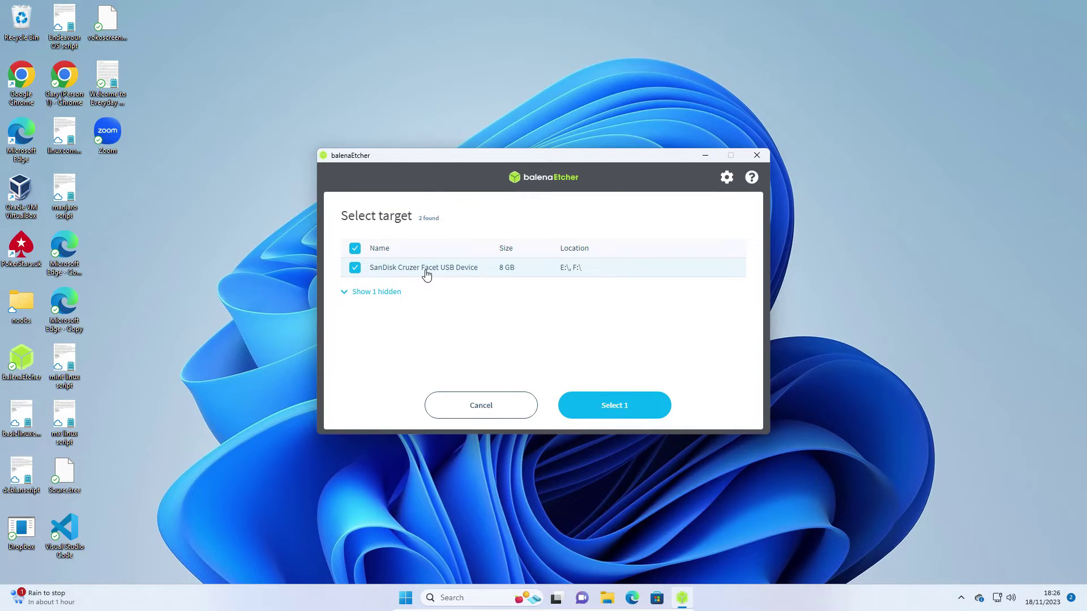
click(617, 411)
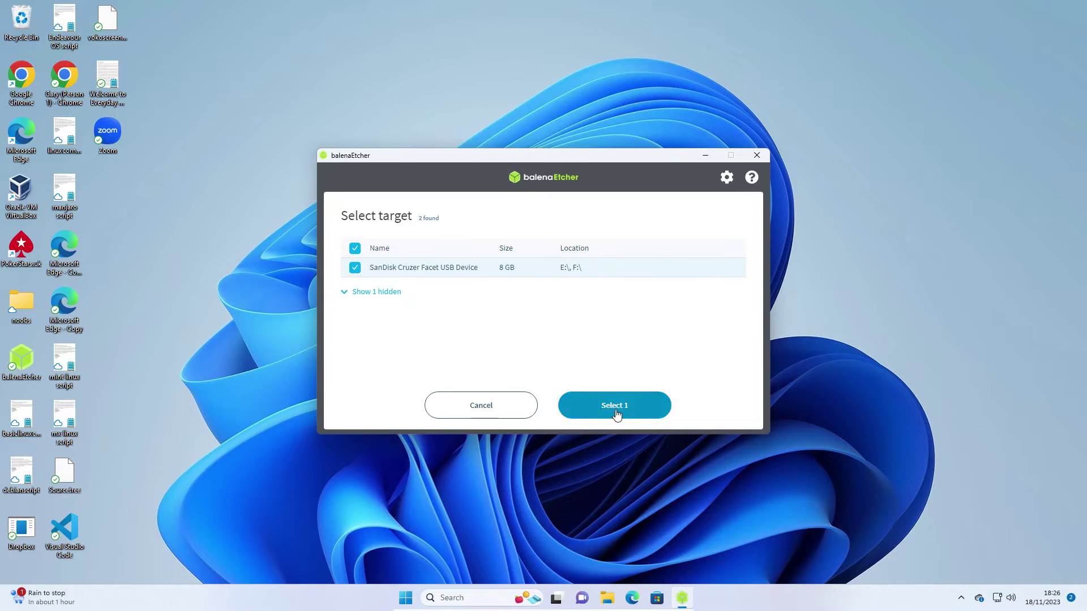
click(678, 305)
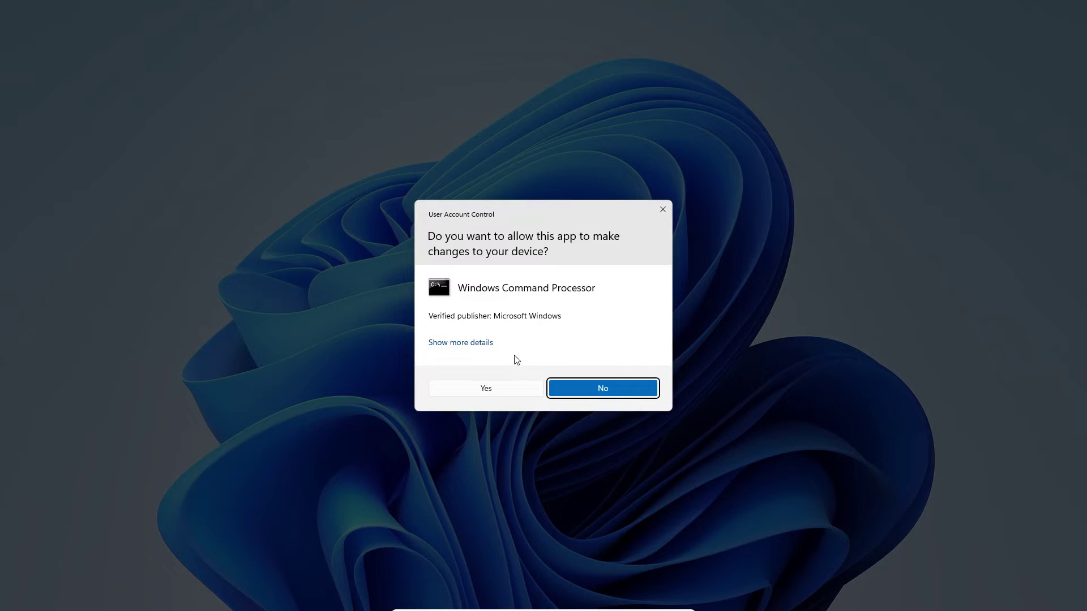
- Approve the User Account Control prompt so the Ubuntu image is written to the USB
click(486, 389)
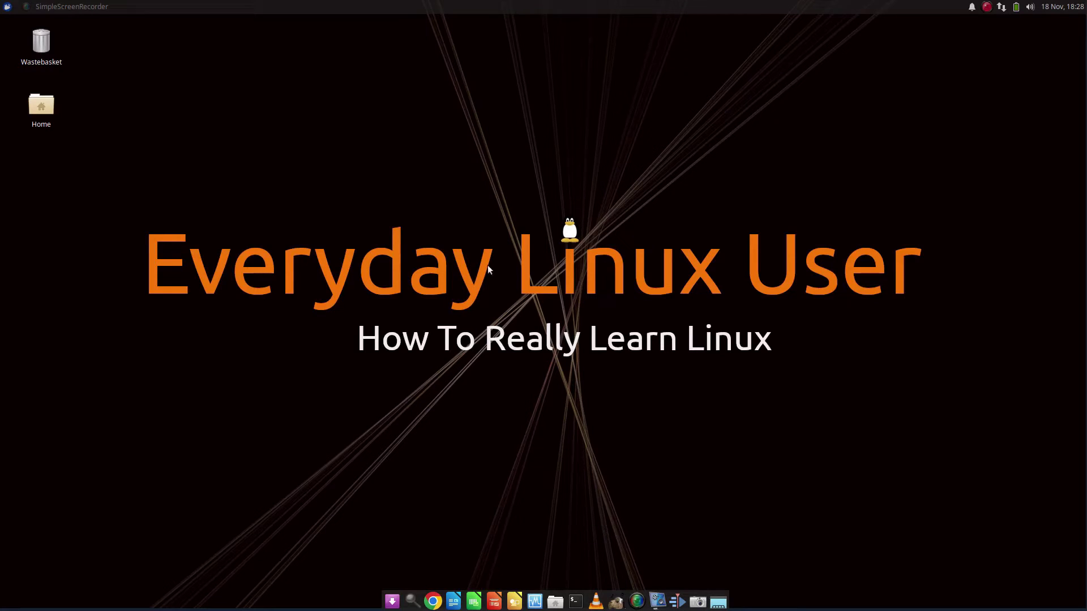
- In Chrome, load ubuntu.com/desktop, open Download Ubuntu and scroll to the 23.10 release
click(431, 603)
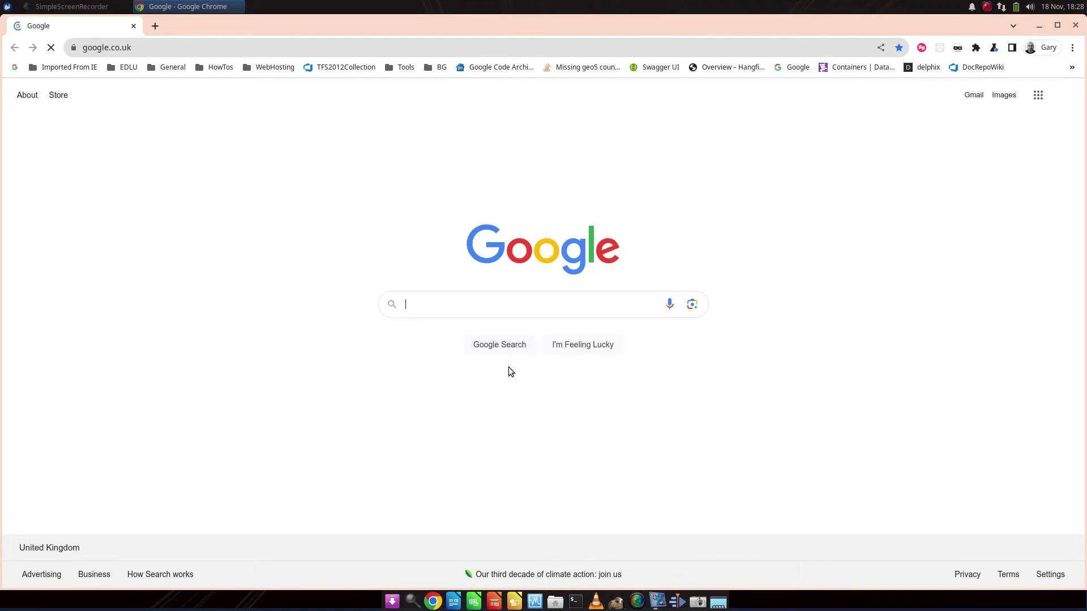
click(231, 50)
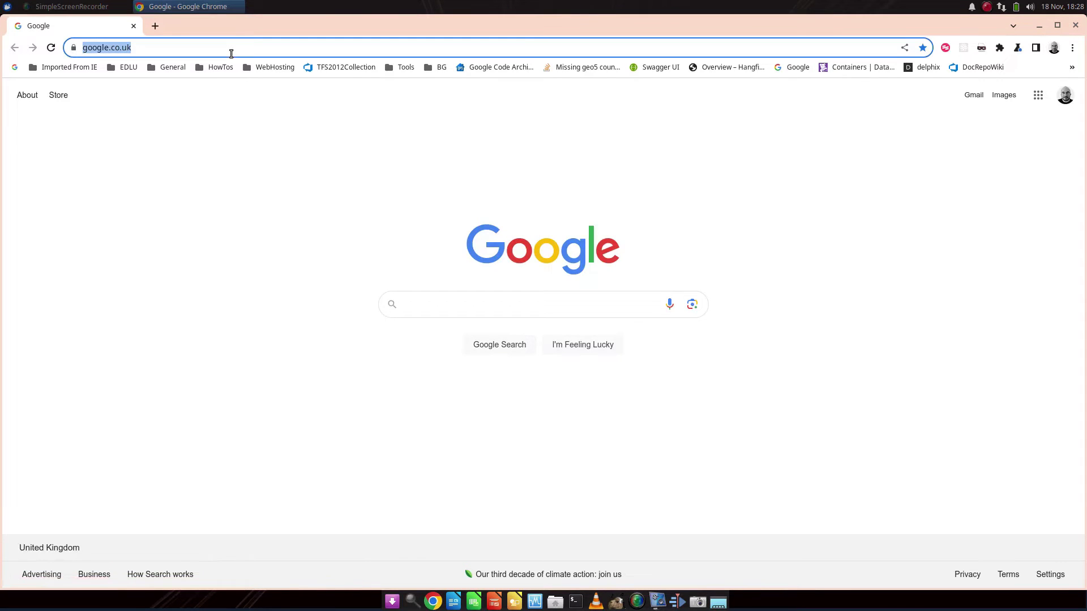
text(ubuntu.com/desktop)
key(Return)
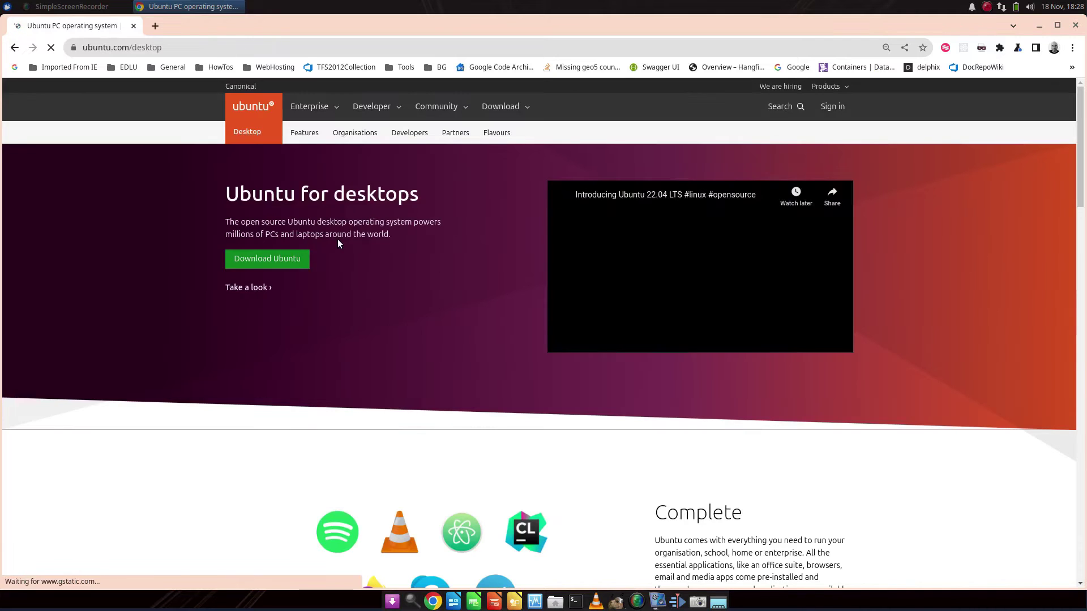
click(279, 266)
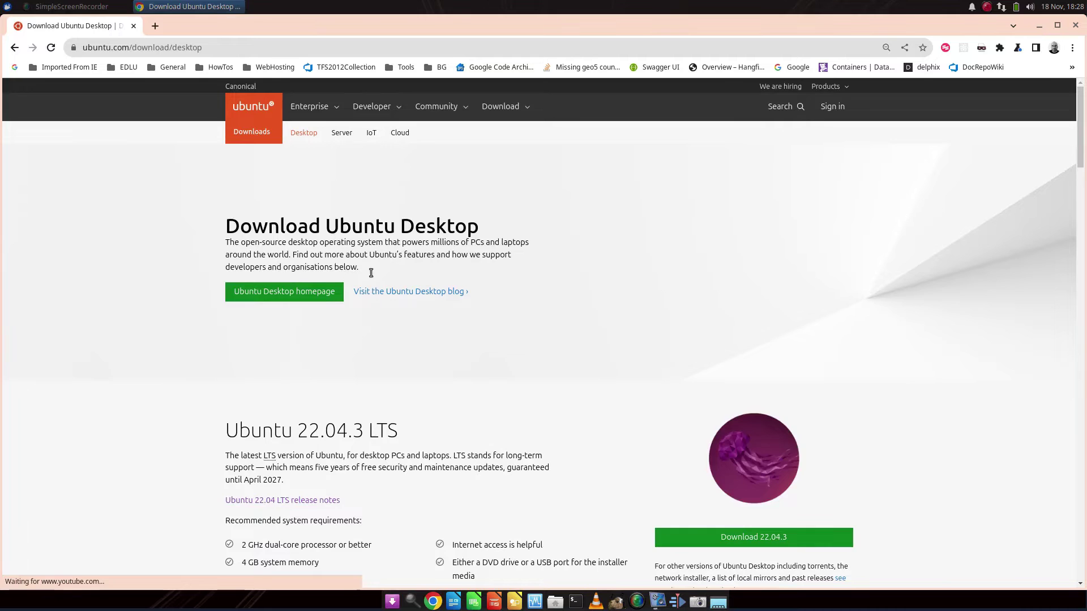
scroll(534, 289, down, 2)
scroll(533, 290, down, 6)
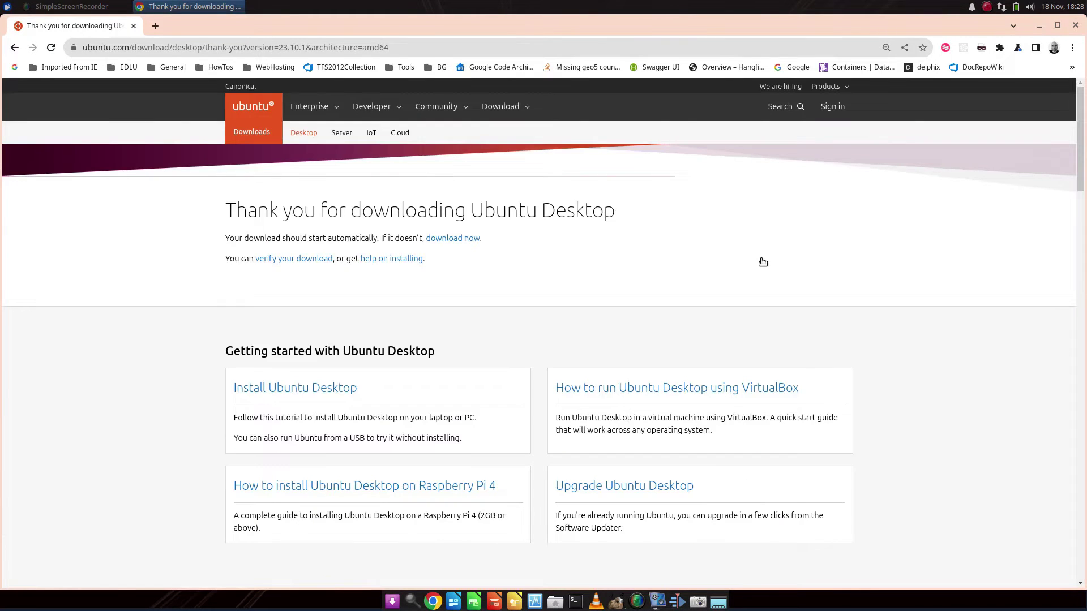
- Download the 64-bit Linux Etcher AppImage from the Etcher website, then close Chrome
click(467, 46)
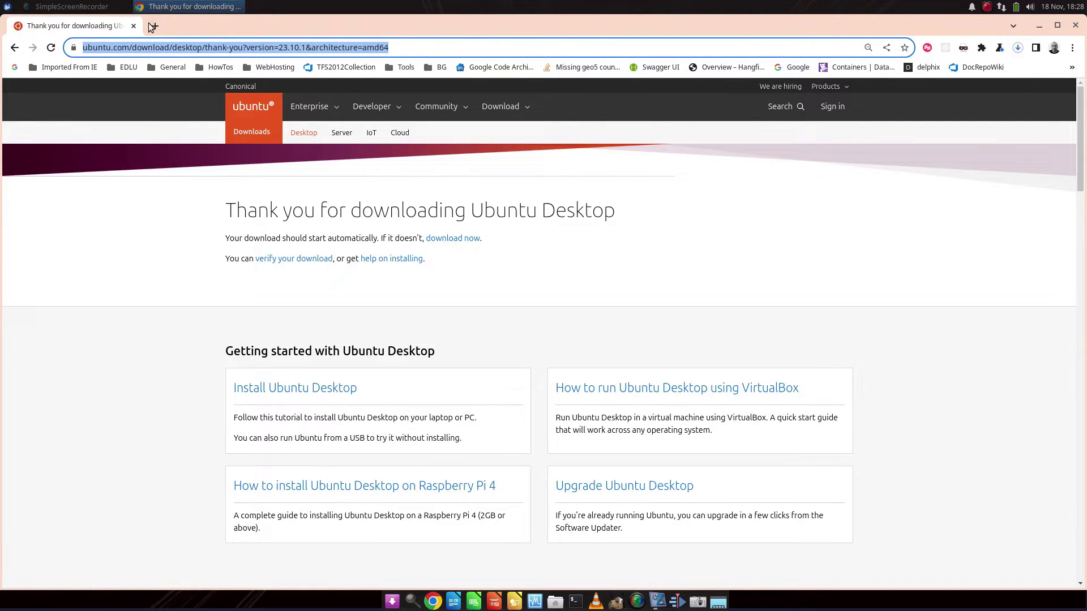
key(ctrl+t)
text(etcher.io)
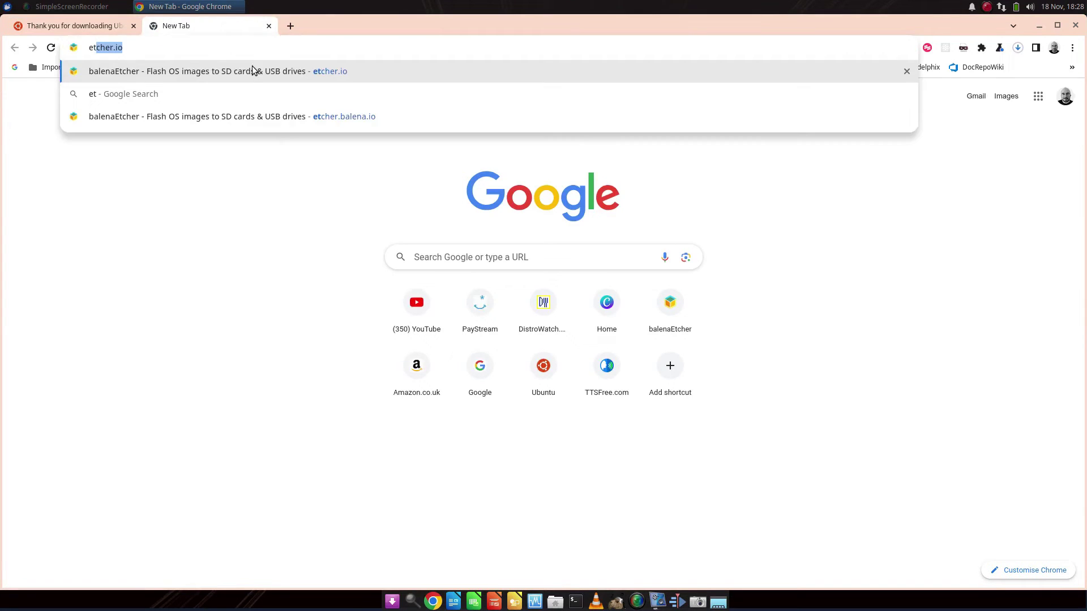
key(Return)
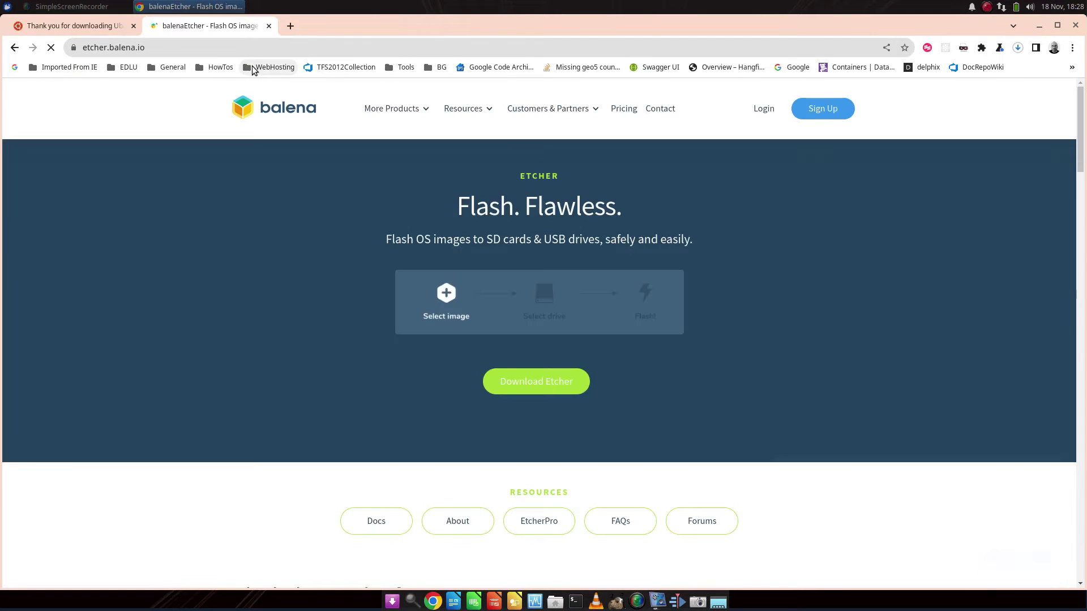
click(553, 382)
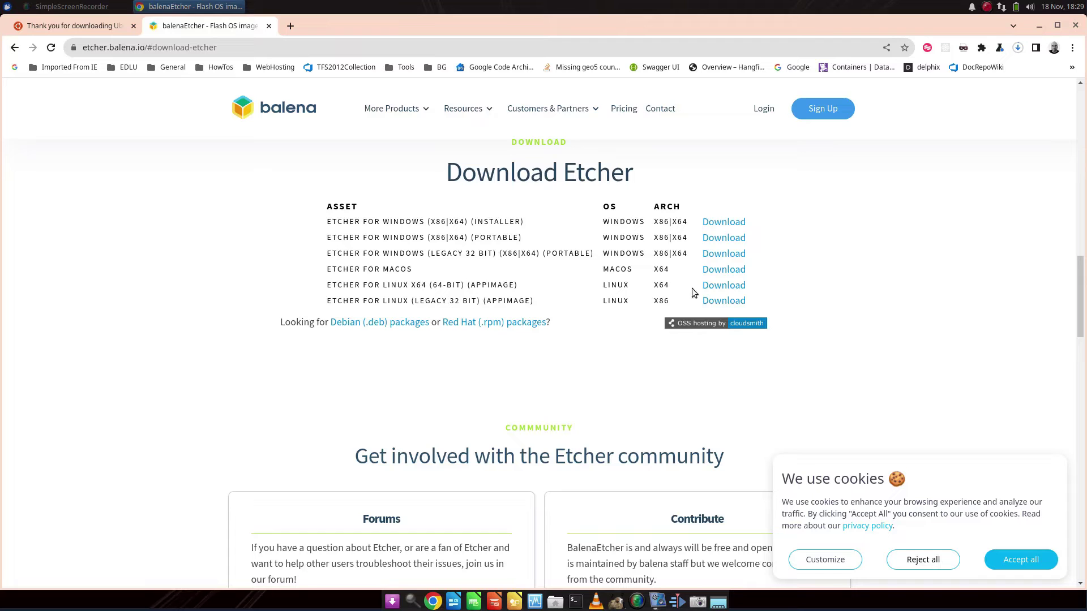
click(729, 291)
click(1075, 25)
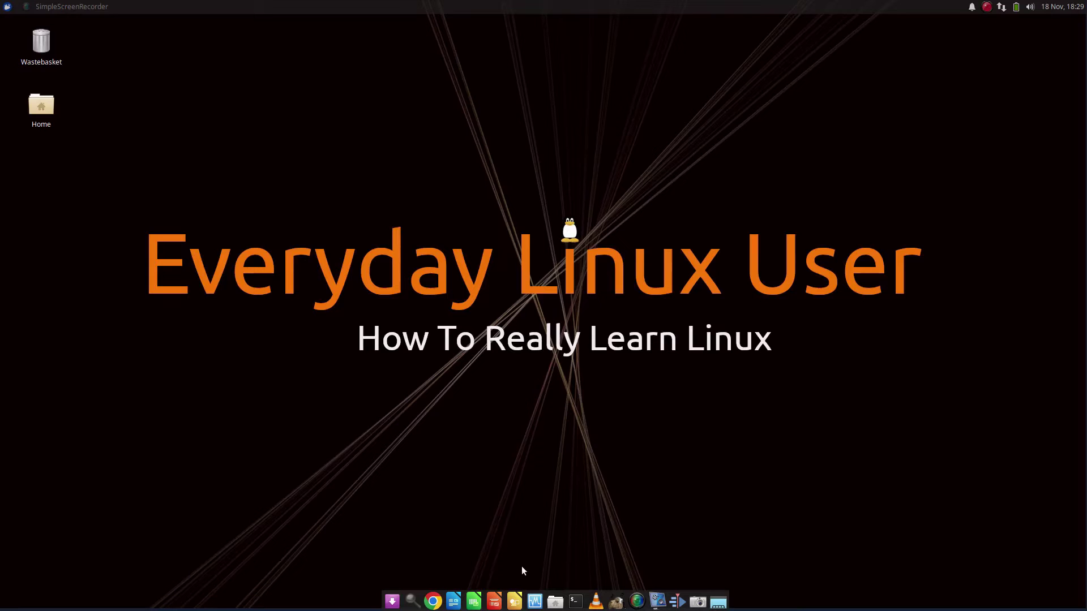
- Allow balenaEtcher-1.18.11-x64.AppImage in Downloads to run as a program via its Permissions properties
click(555, 602)
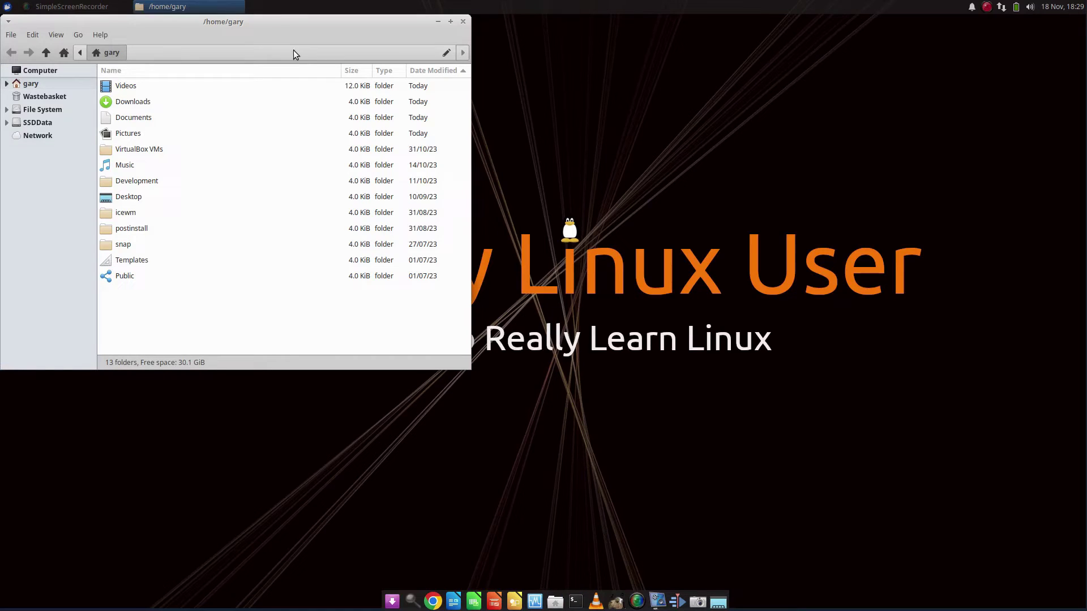
click(222, 139)
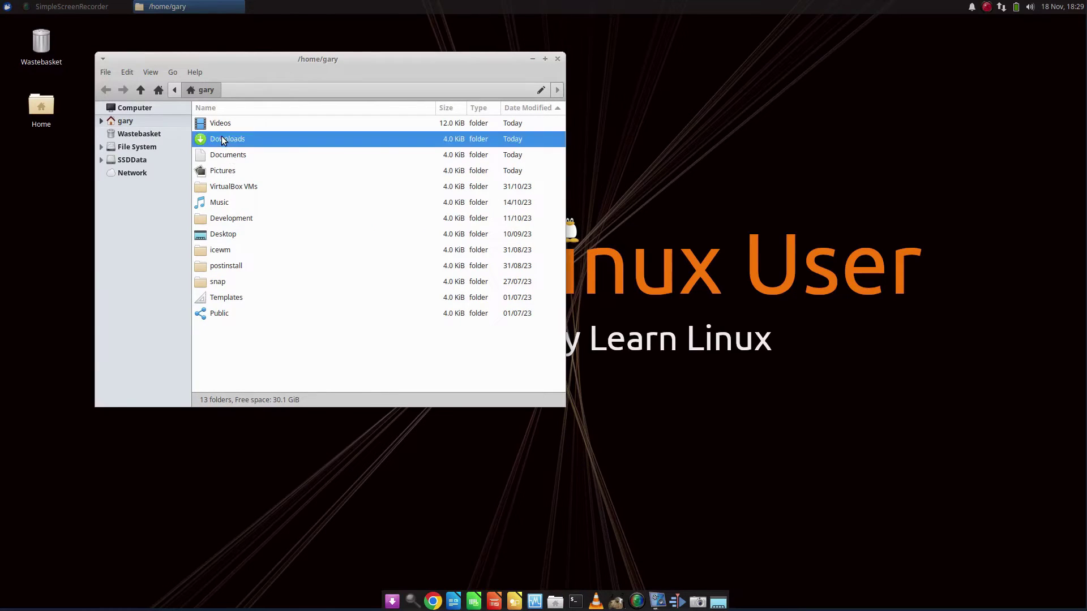
double_click(222, 139)
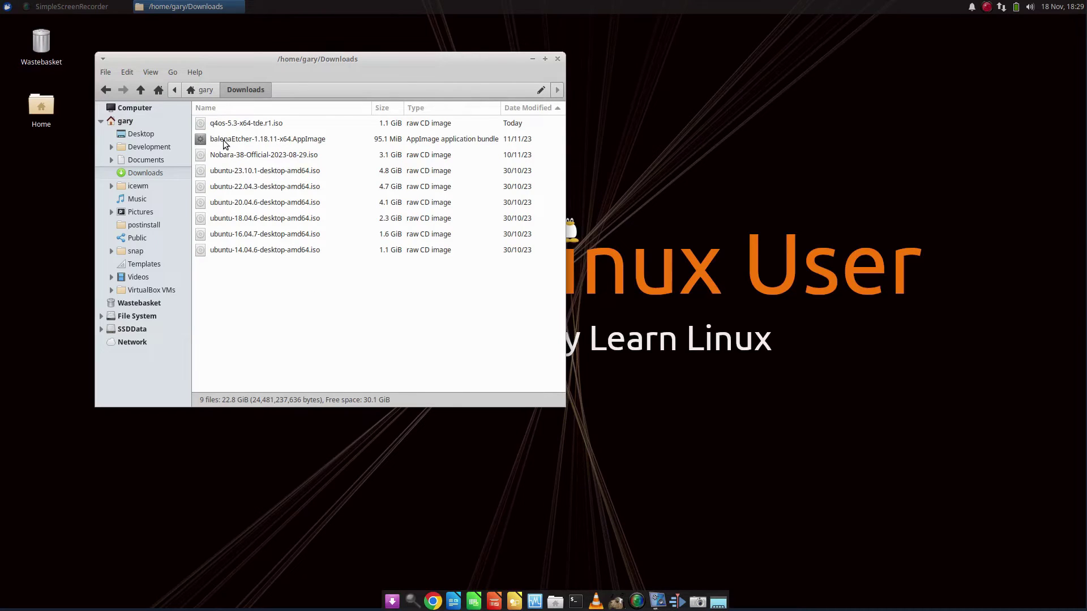
right_click(223, 141)
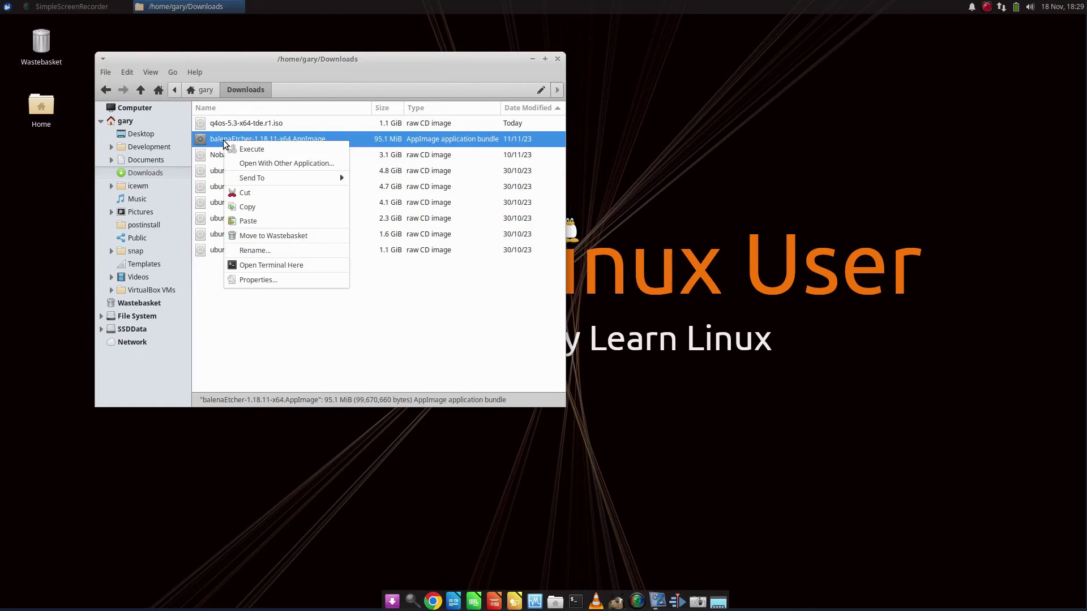
click(274, 280)
click(337, 135)
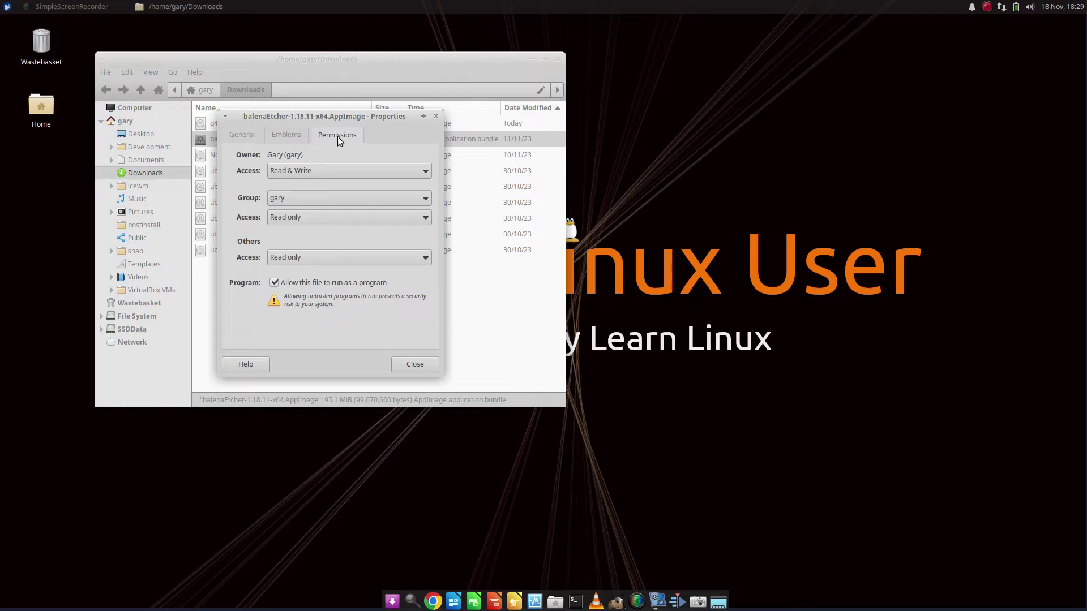
click(284, 284)
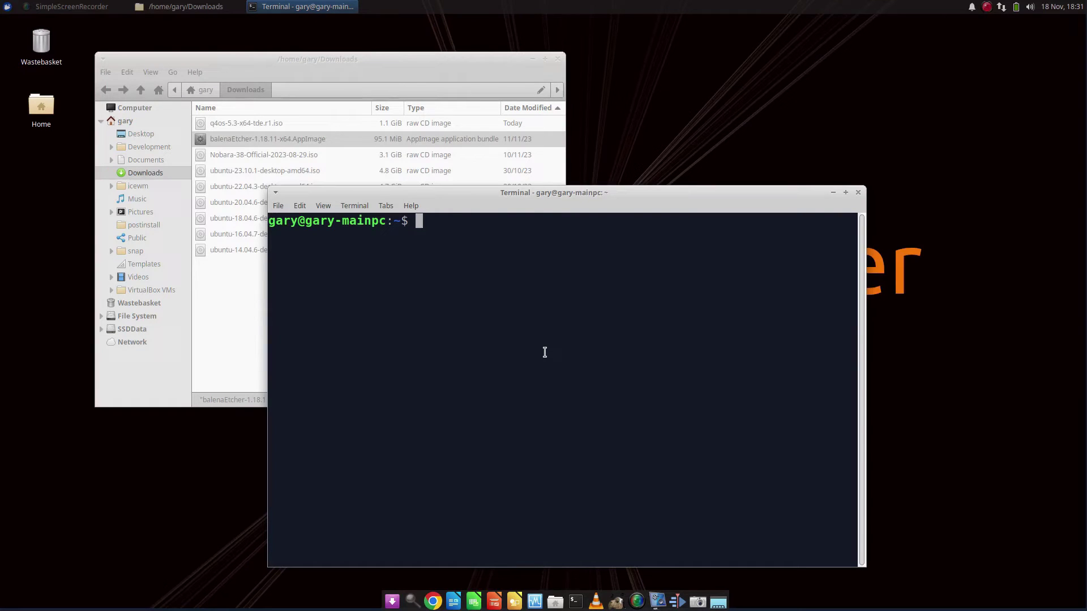
- In Downloads, list the files and run chmod +x on 'balenaEtcher-1.18.11-x64.AppImage'
text(cd Downloads)
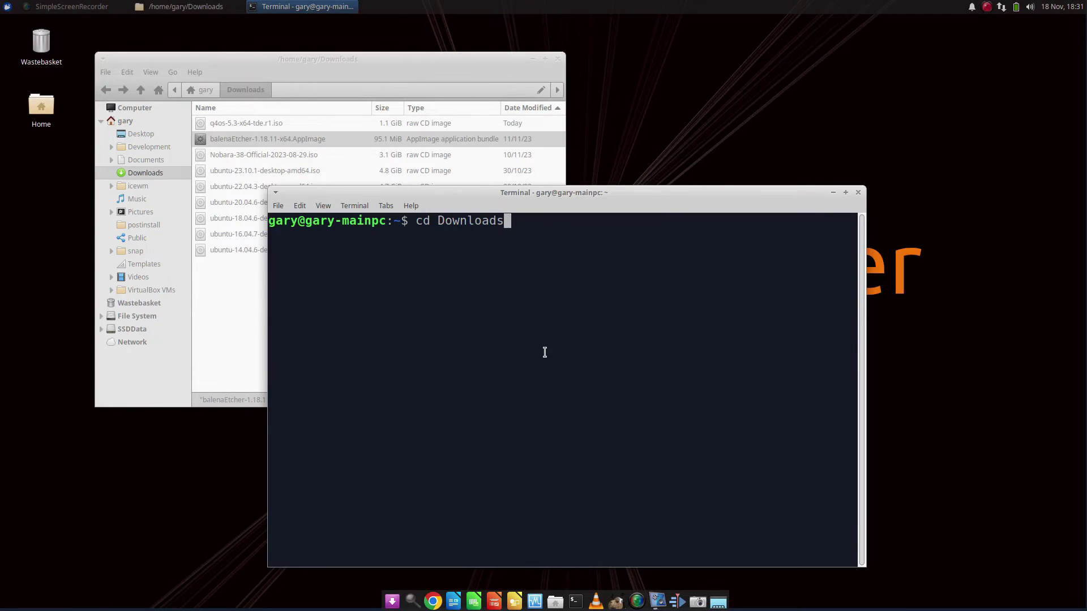
key(Return)
text(ls)
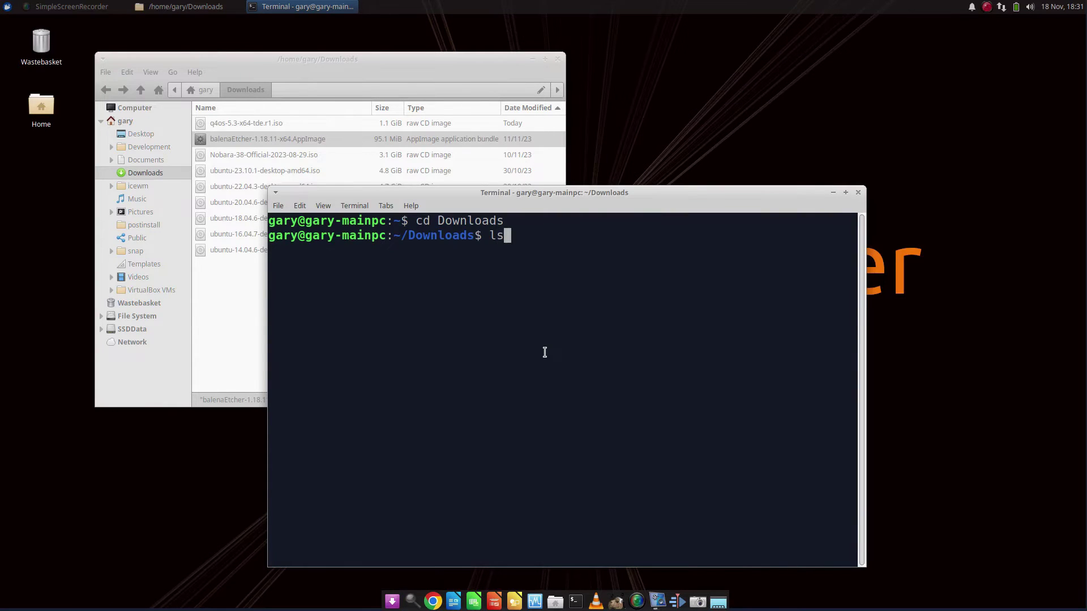
key(Return)
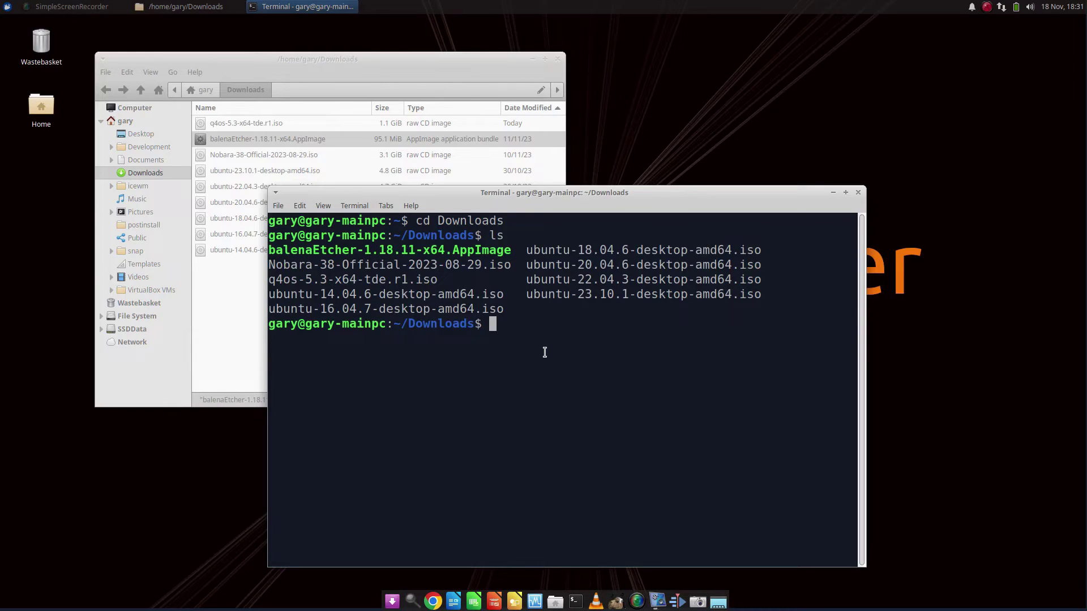
text(chmod +x 'balen)
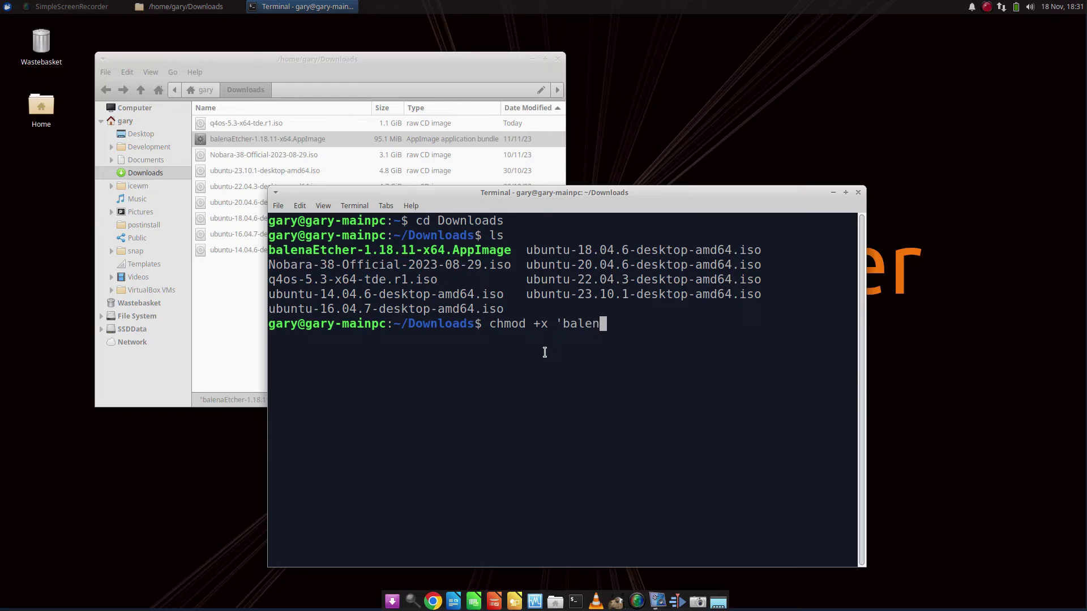
text(aEtcher-1.18.11-x64.A)
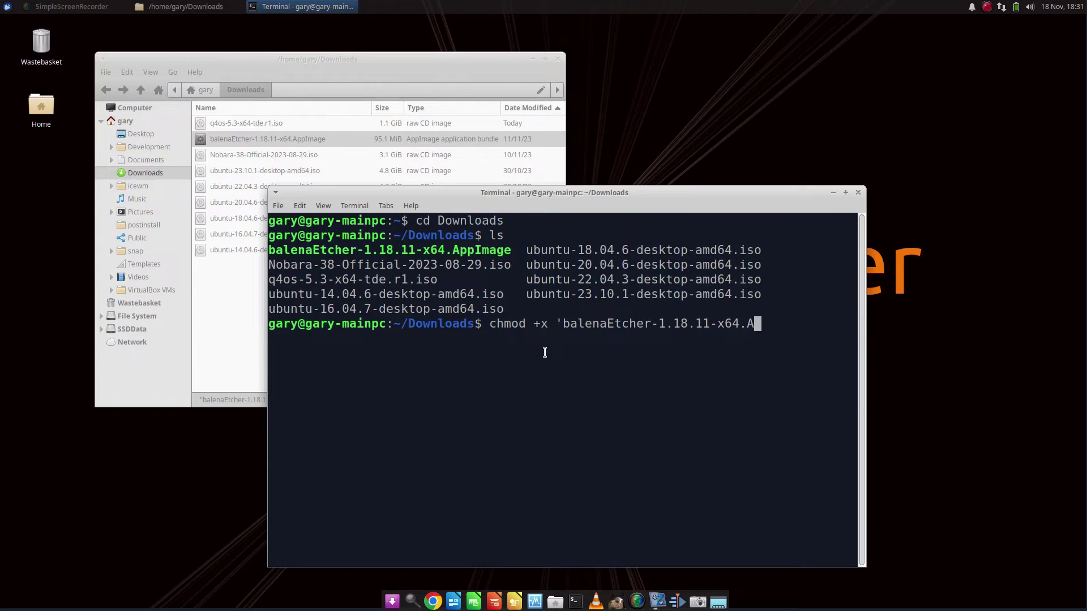
text(ppImage')
key(Return)
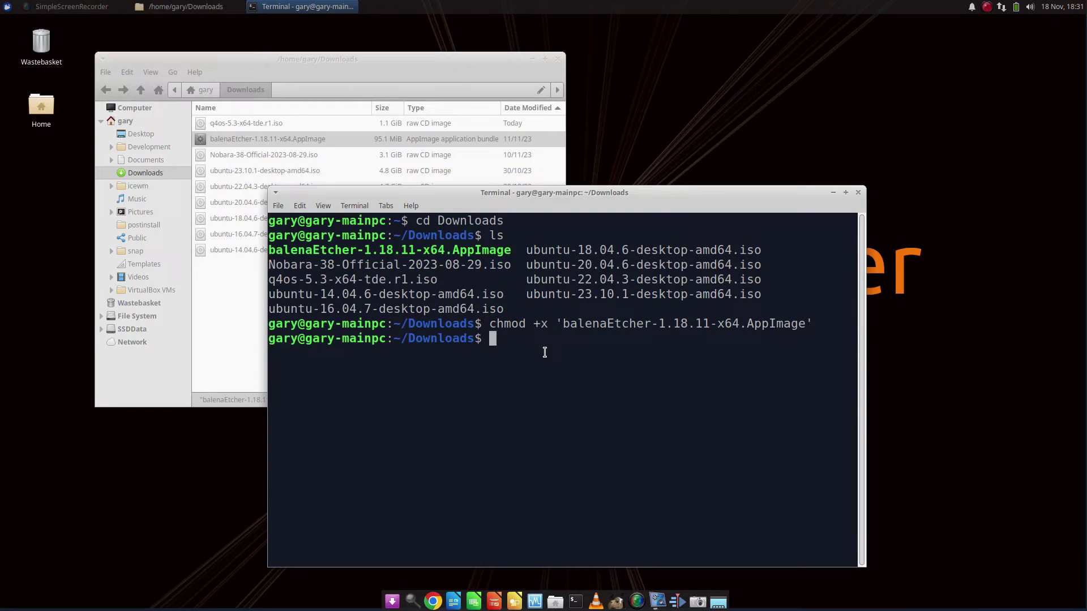
- Close Terminal and the file manager, then load ubuntu-23.10.1-desktop-amd64.iso as Etcher's image
click(858, 192)
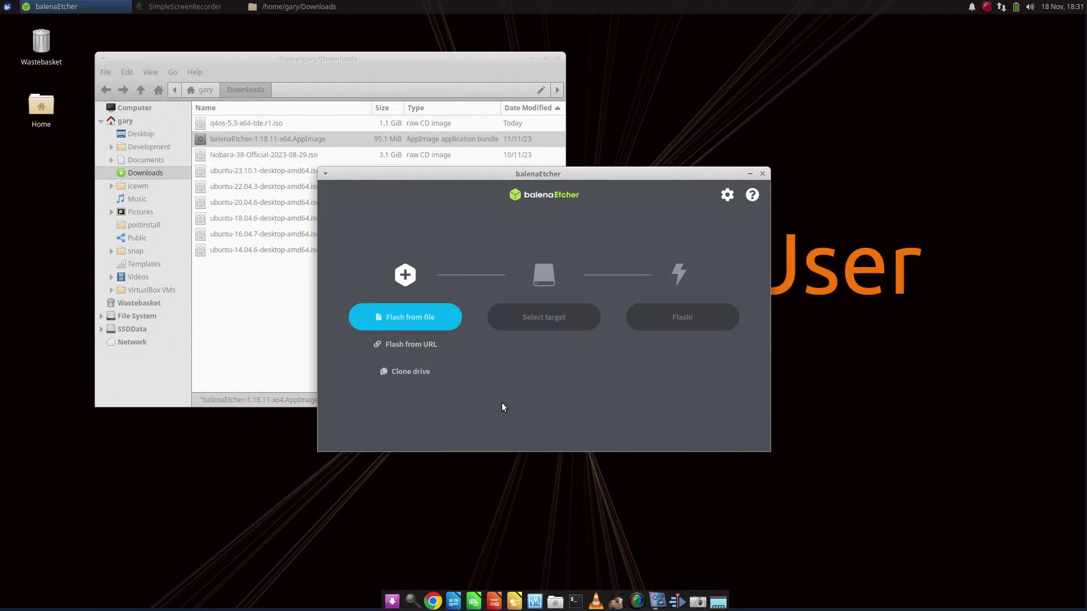
click(558, 59)
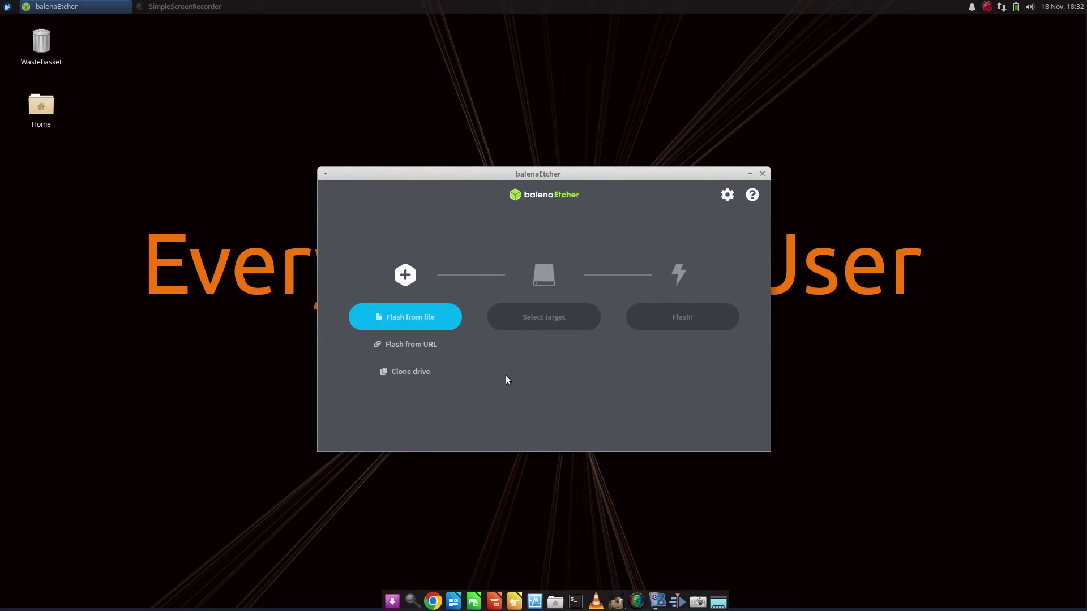
click(439, 317)
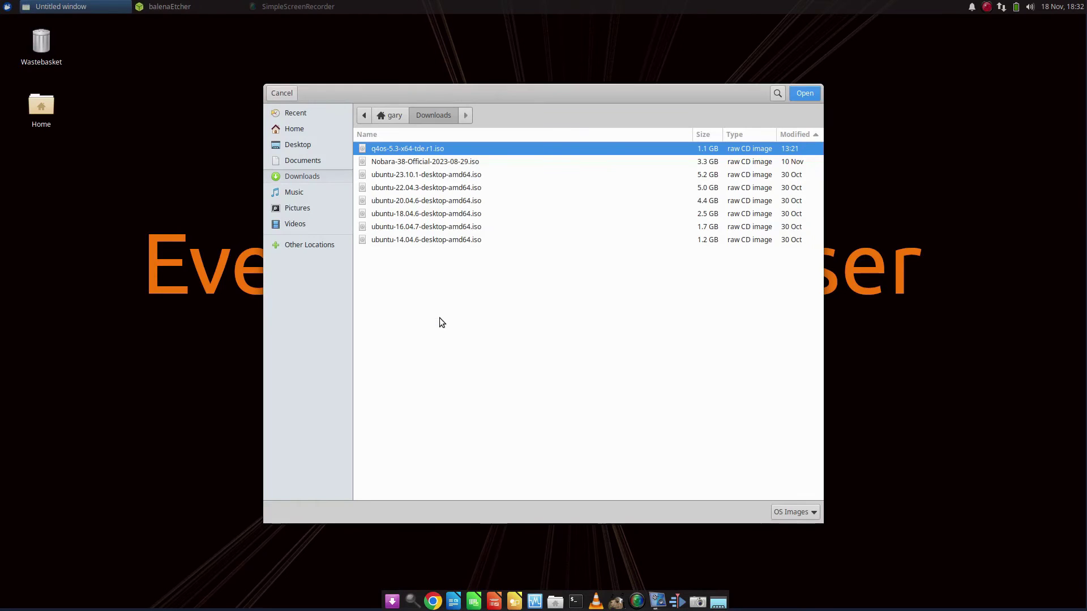
click(414, 177)
double_click(414, 176)
- Set the SanDisk Cruzer Facet as the target drive and start flashing
click(546, 316)
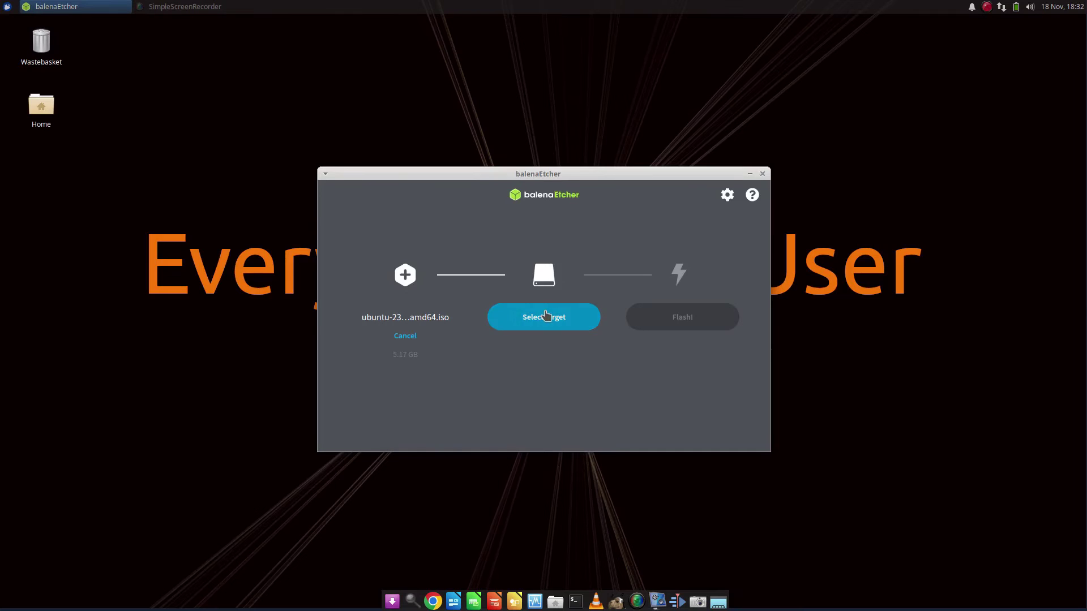
click(356, 286)
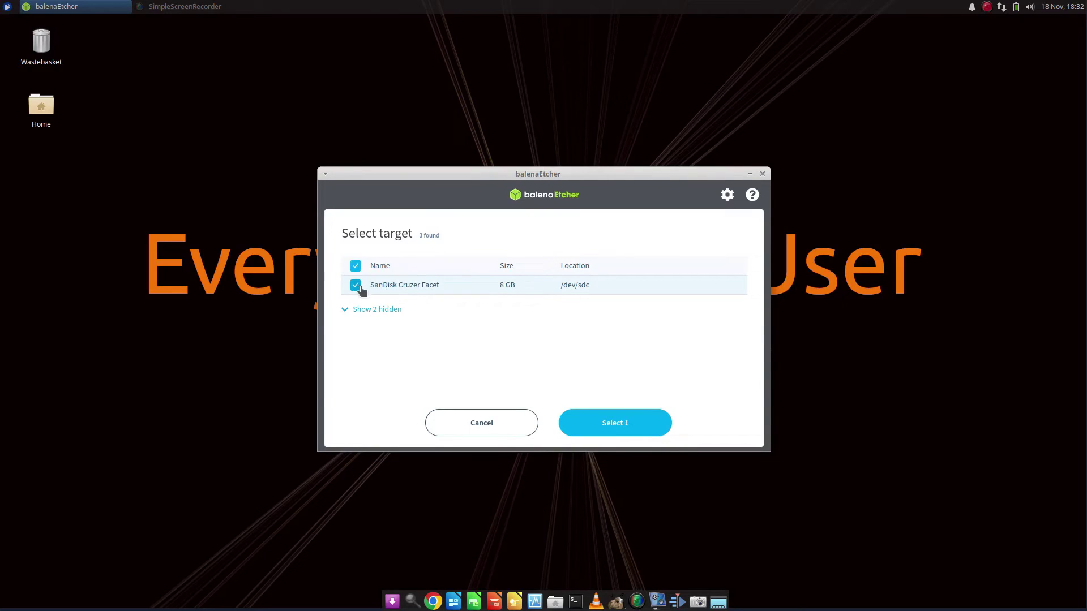
click(630, 425)
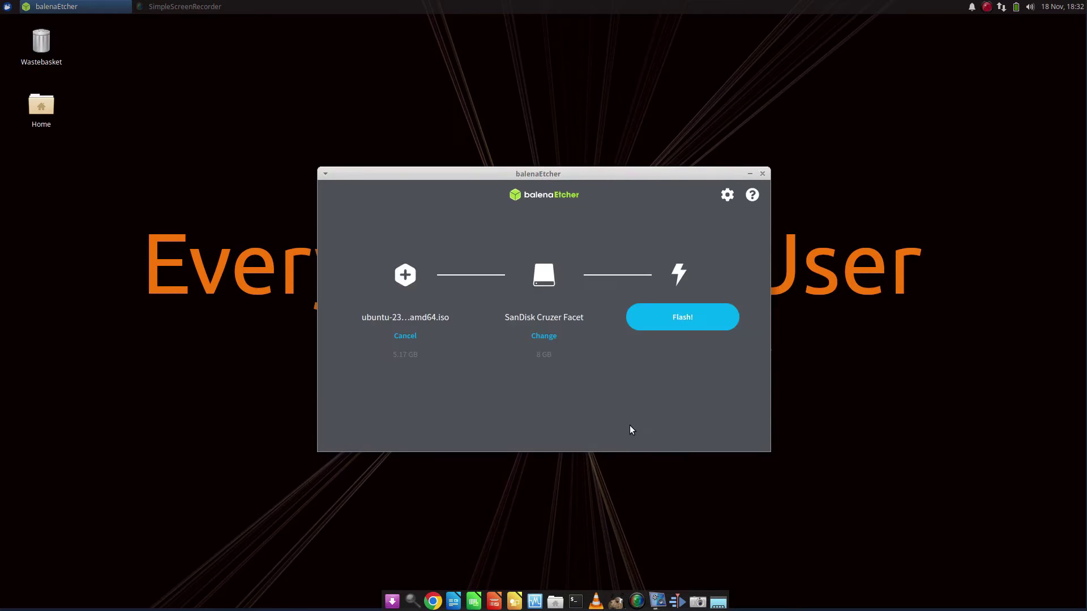
click(689, 321)
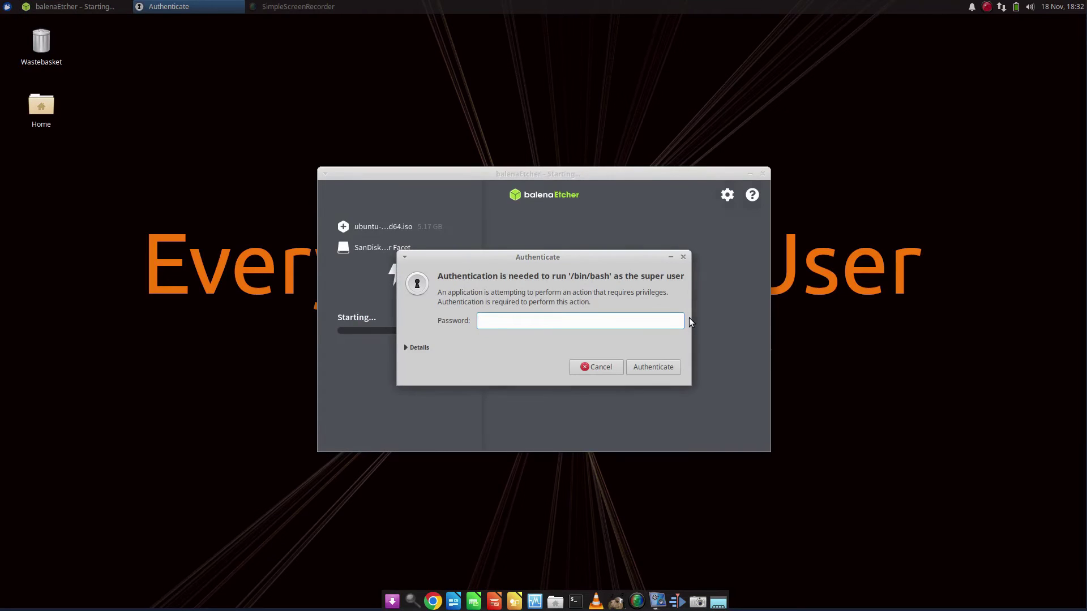
- Authenticate with the account password so Etcher writes the Ubuntu image to the USB
text(**********)
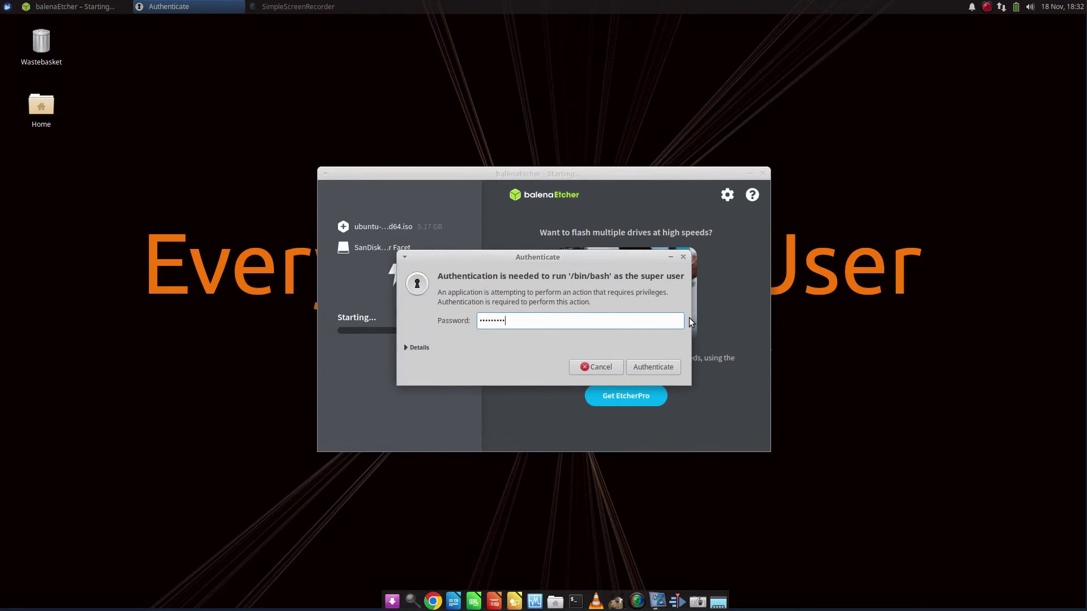
key(Return)
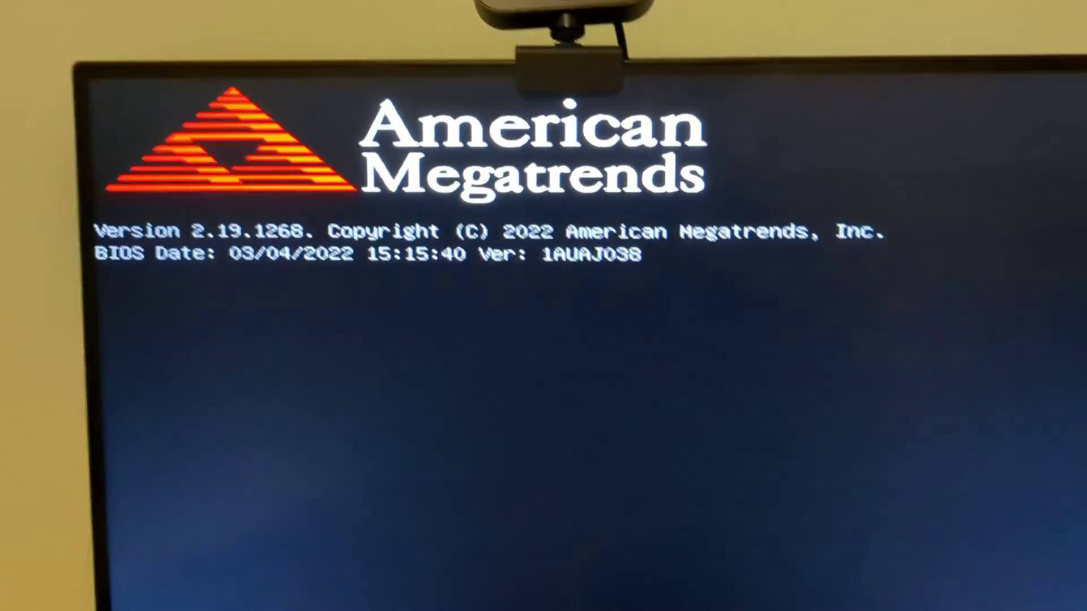
- Bring up the firmware boot menu with F7 and highlight the SanDisk USB entry
key(F7)
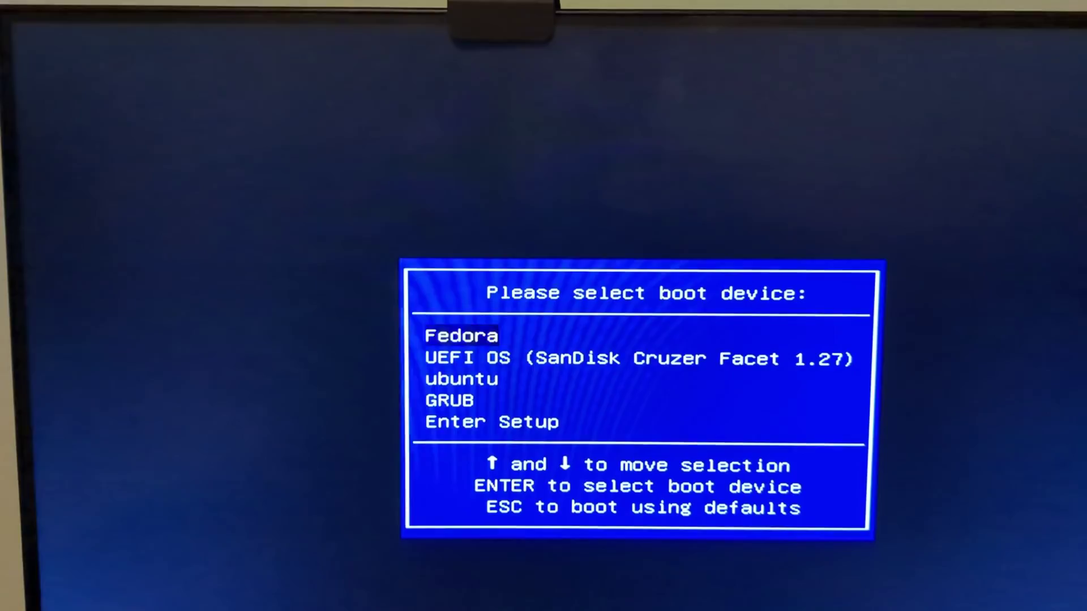
key(Down)
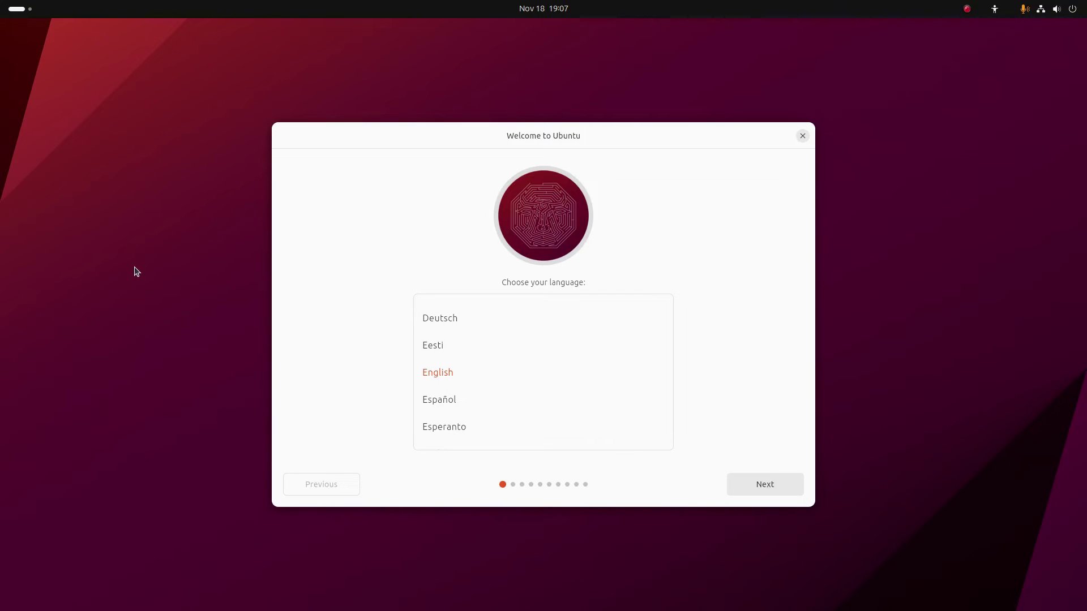
key(super)
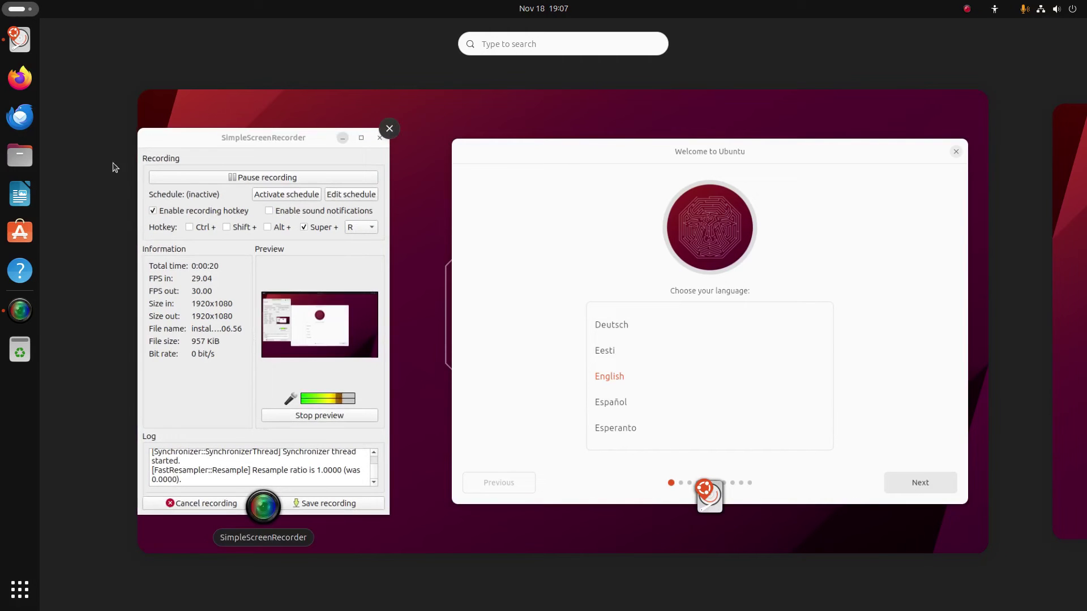
click(35, 586)
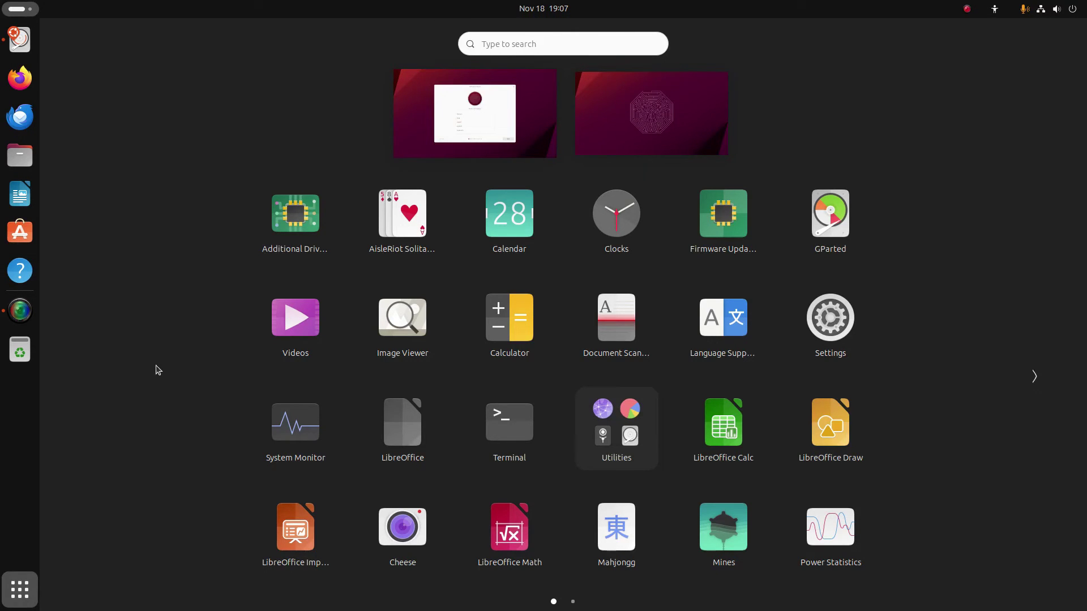
click(142, 373)
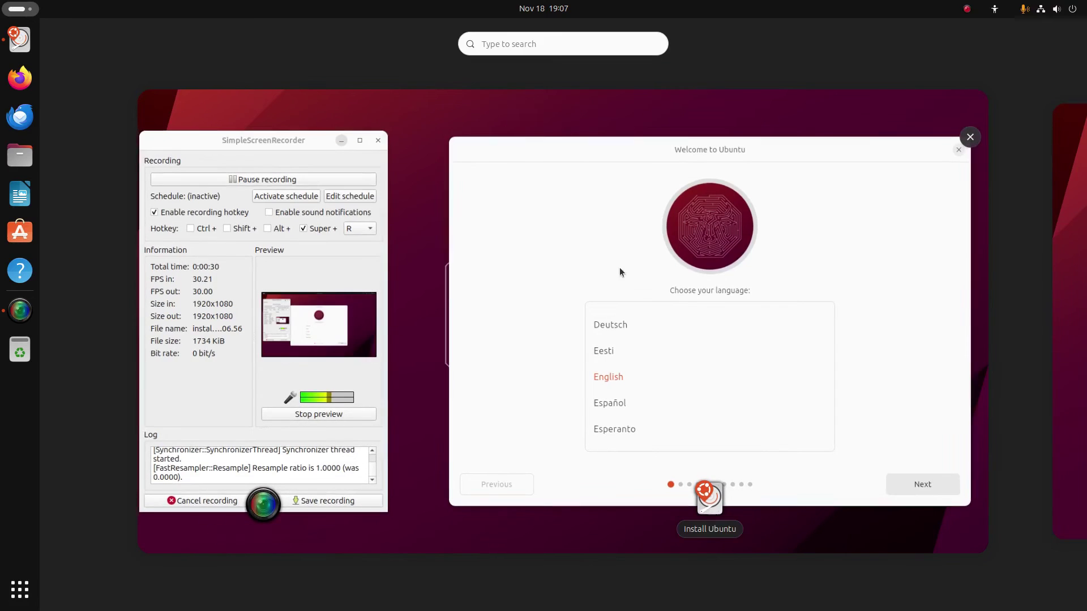
click(566, 205)
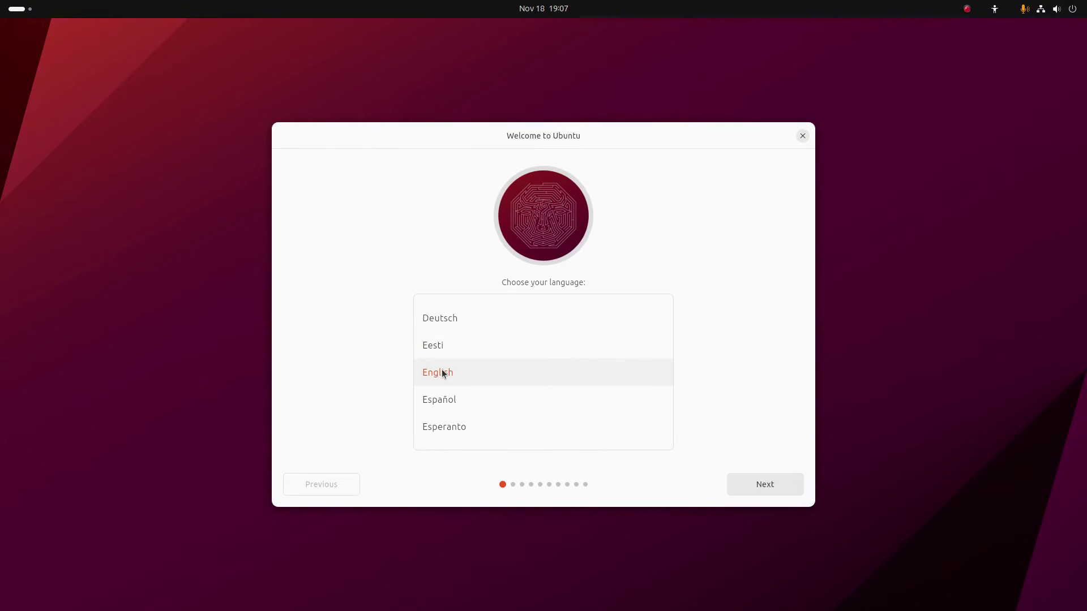
- Keep English as the language, choose Install Ubuntu, and proceed to keyboard layout
click(759, 483)
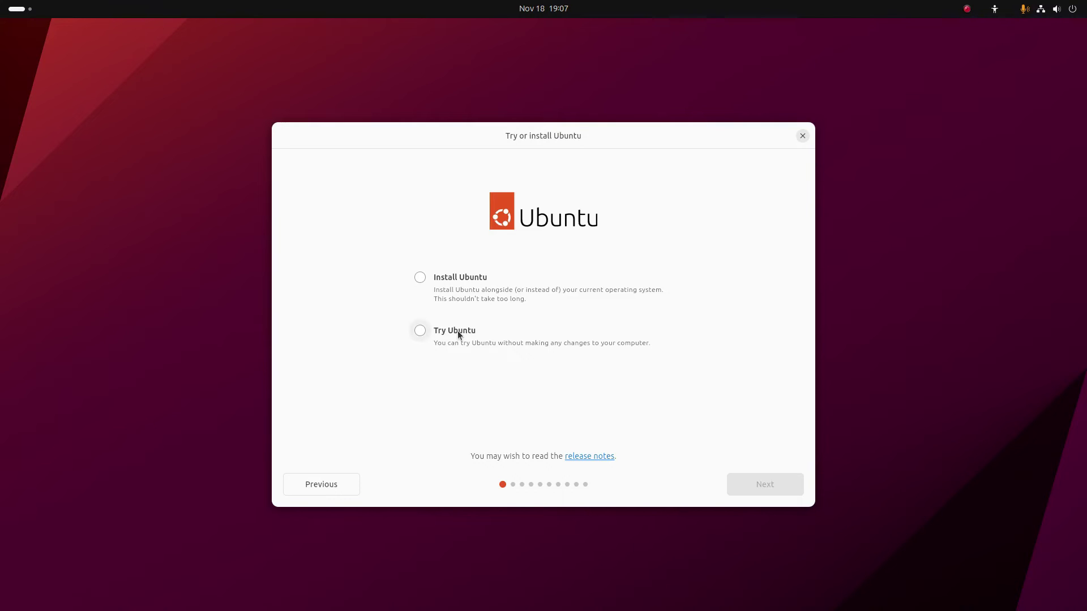
click(419, 277)
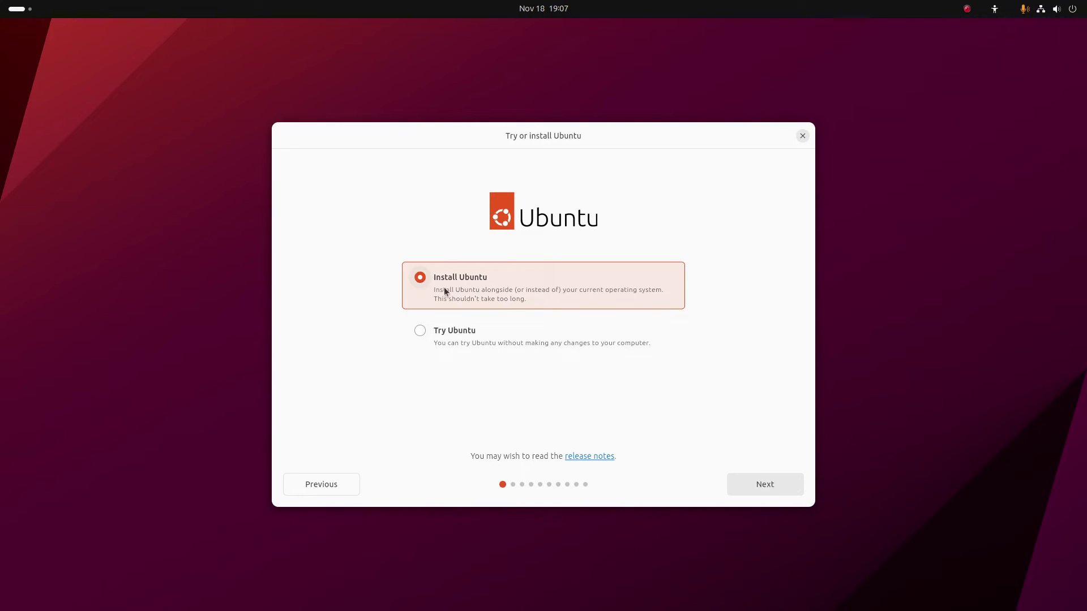
click(772, 482)
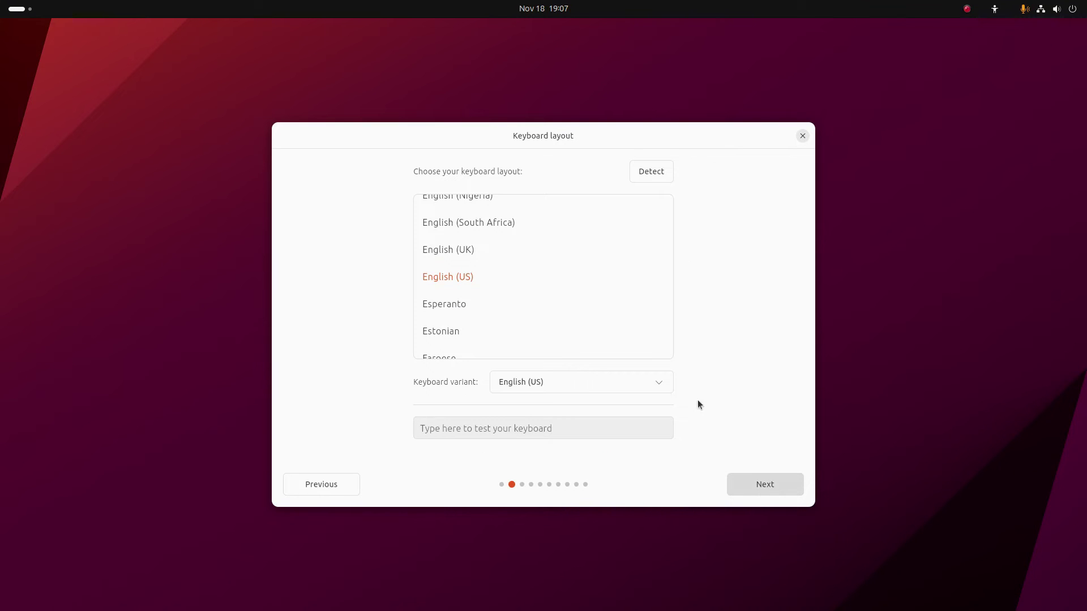
- Choose the English (UK) layout, test it by typing £, clear the test box, and continue
click(444, 249)
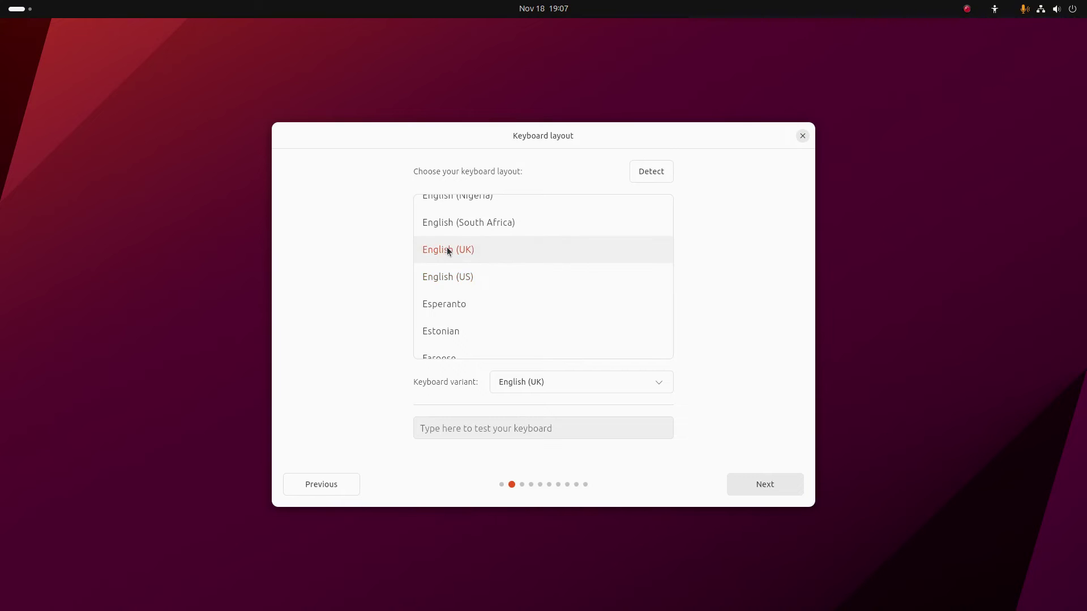
click(527, 430)
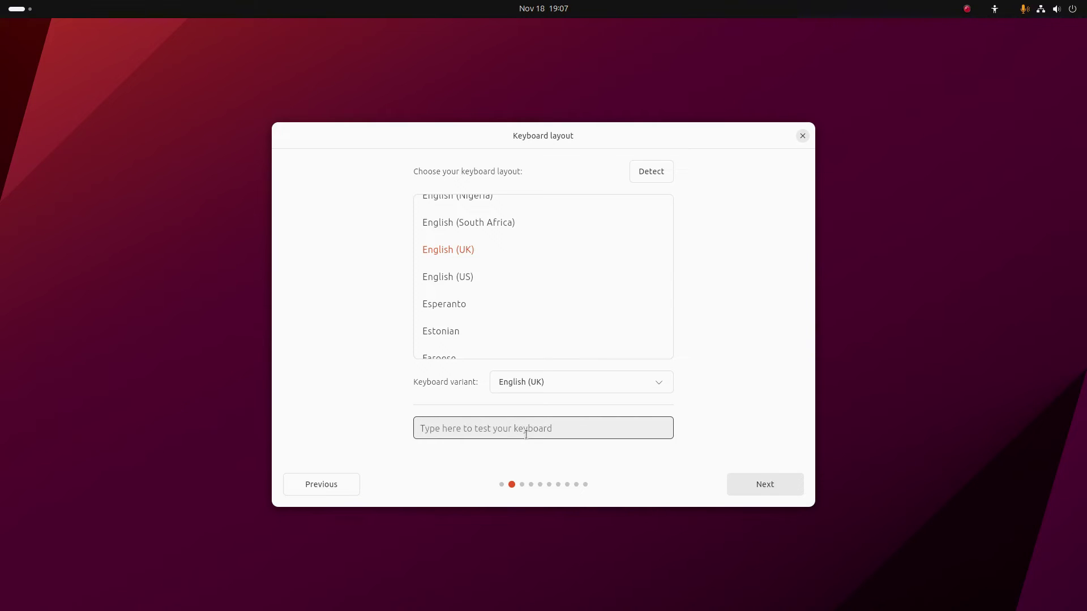
text(£)
key(BackSpace)
click(750, 480)
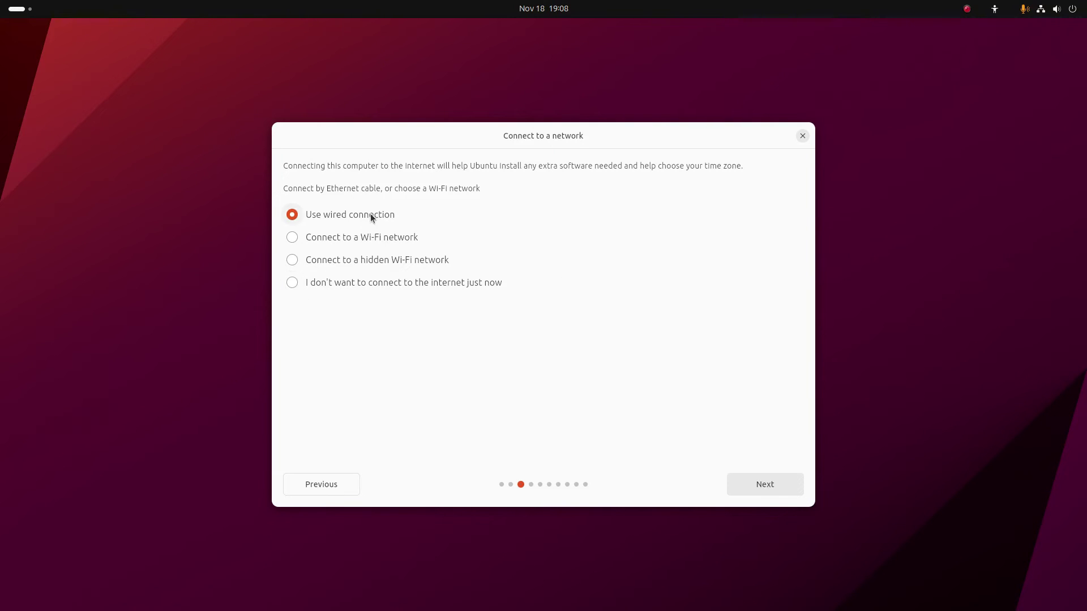
- Keep the wired connection instead of Wi-Fi, continue, and skip the installer update
click(292, 241)
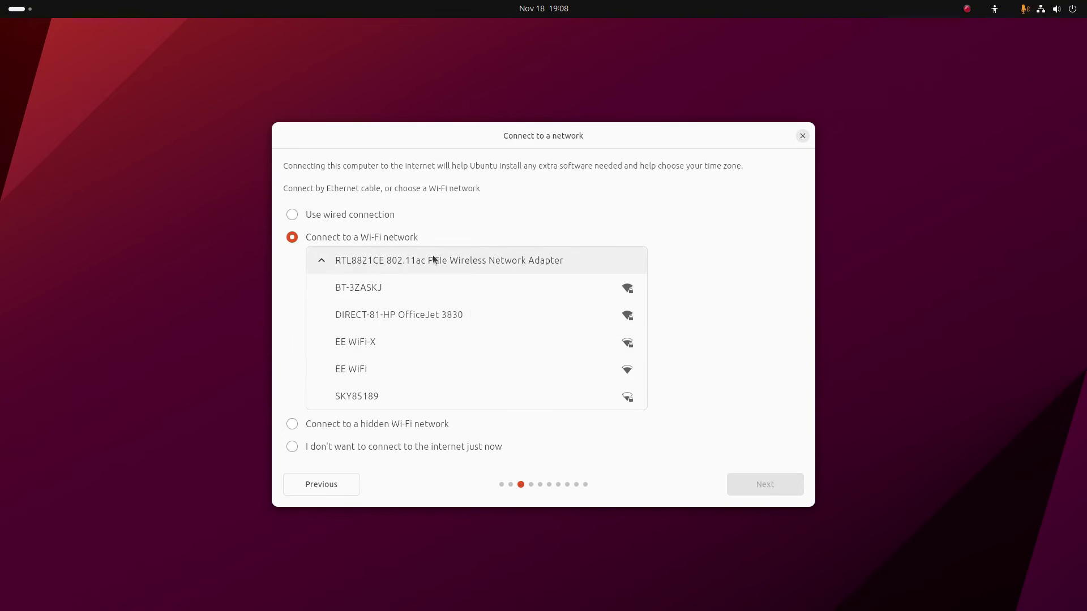
click(296, 215)
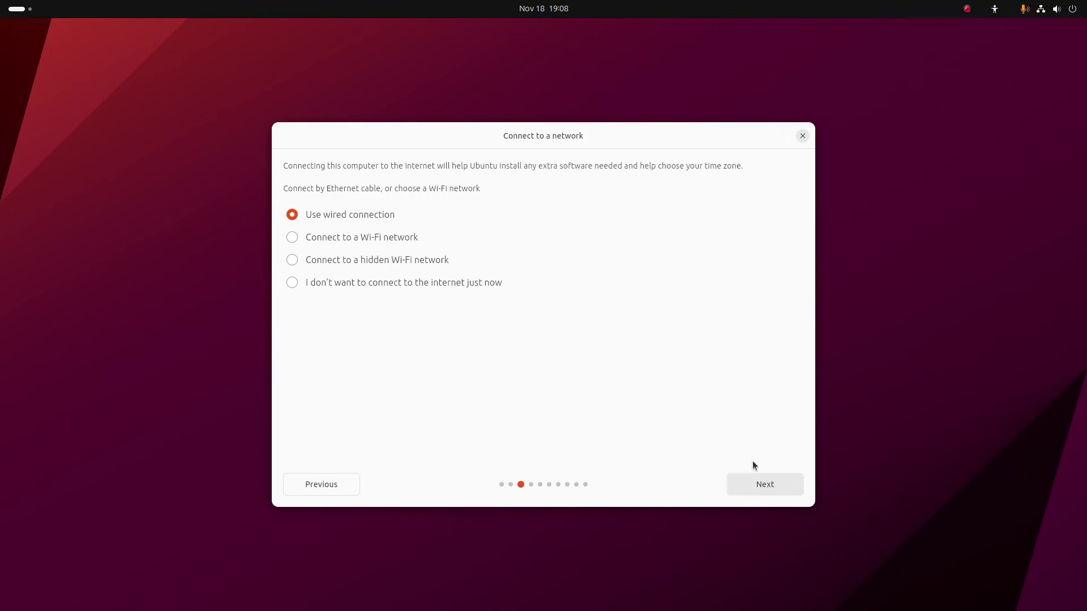
click(765, 485)
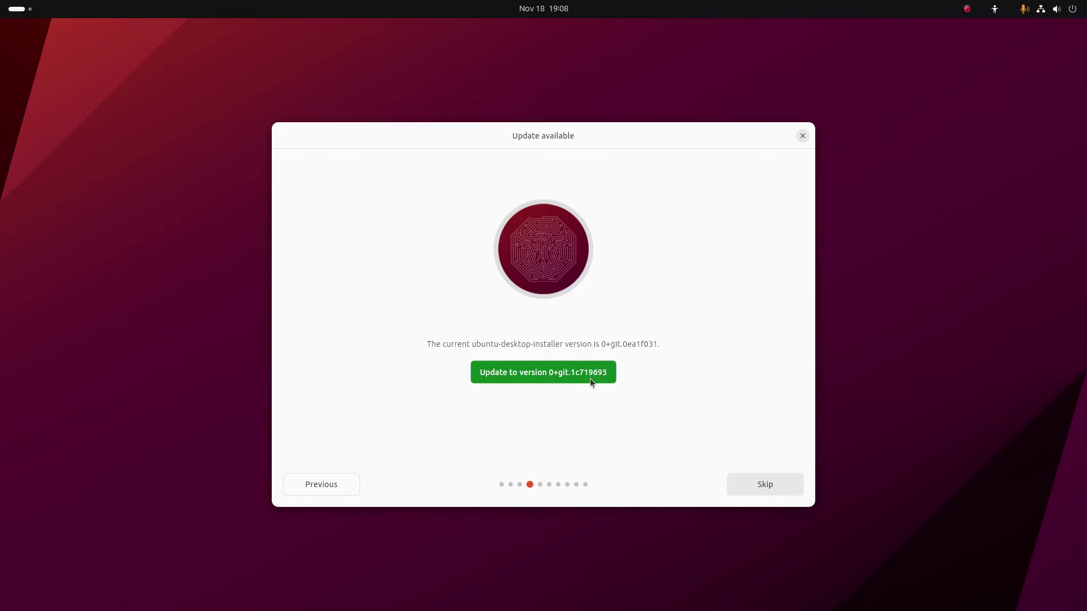
click(770, 487)
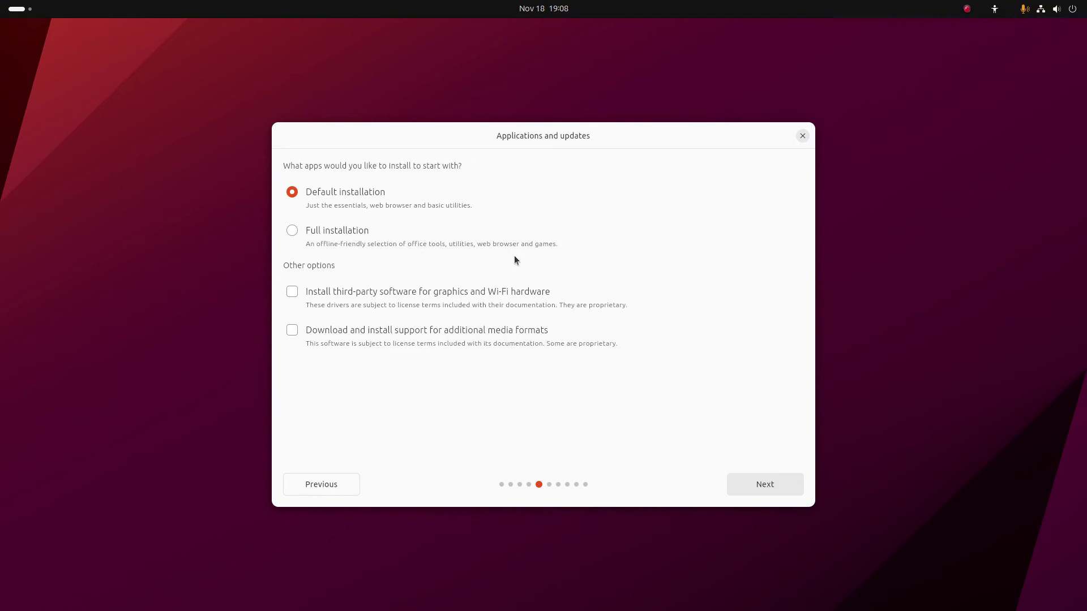
- Pick Full installation, enable third-party graphics and Wi-Fi drivers, and continue
click(293, 231)
click(292, 293)
click(769, 486)
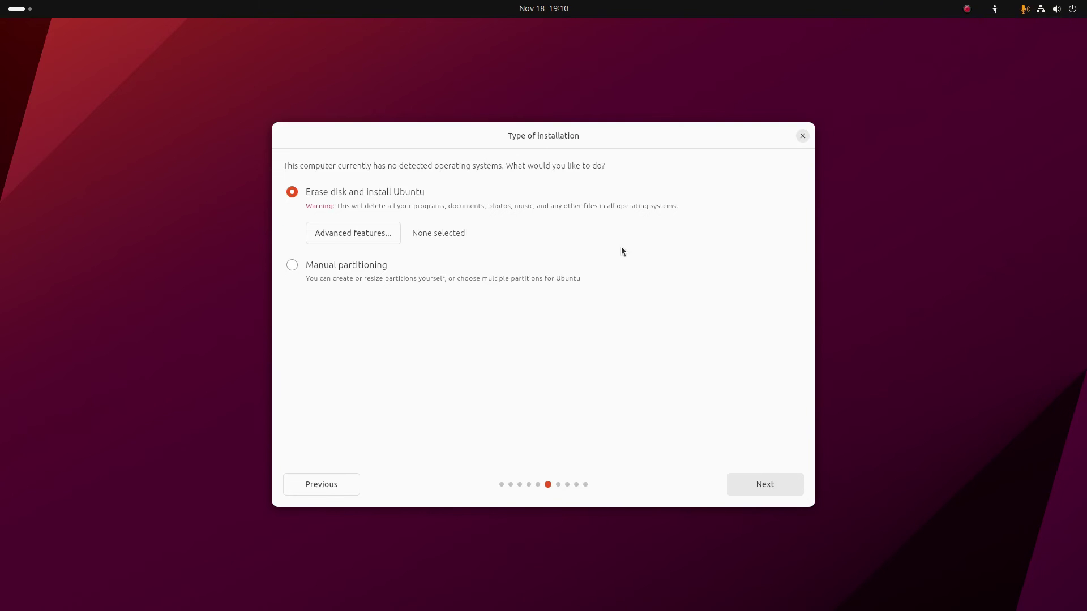
- Accept Erase disk and install Ubuntu, then begin installing onto mmcblk1
click(758, 489)
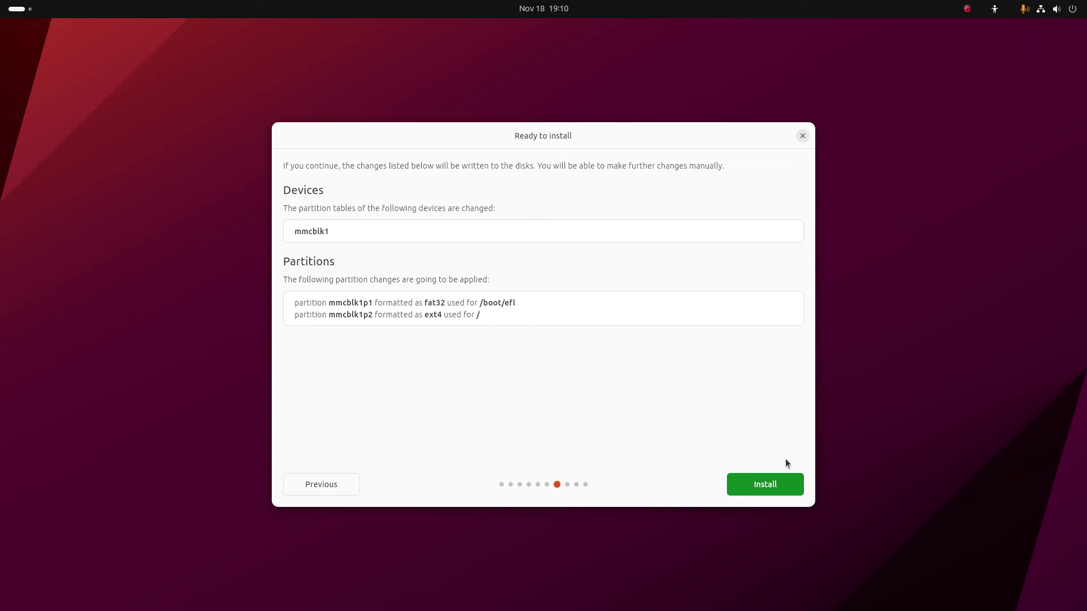
click(772, 486)
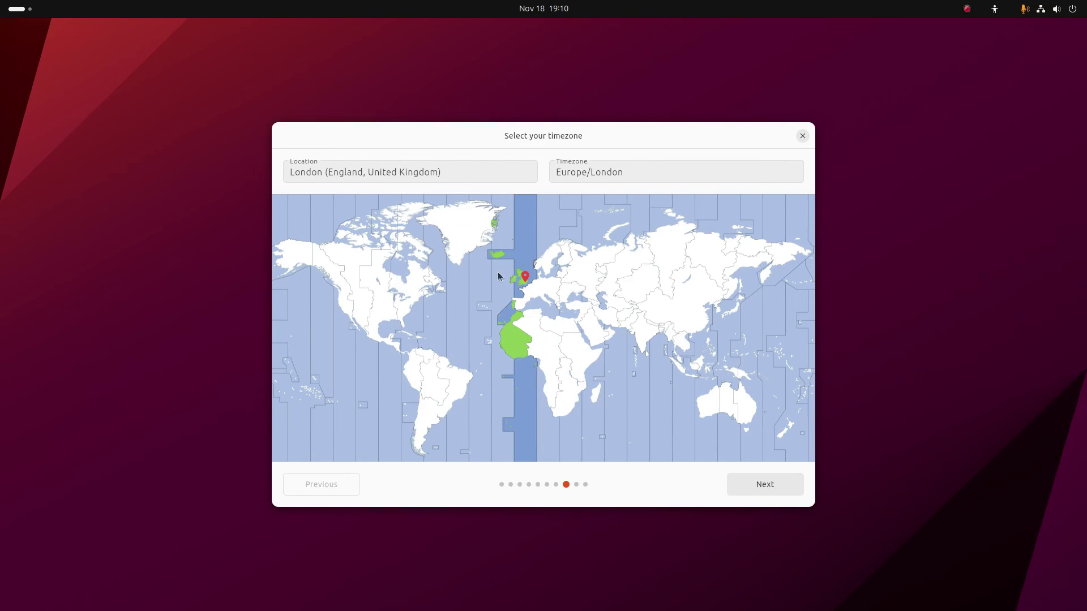
- Leave London, England selected on the map and move on to account setup
click(764, 482)
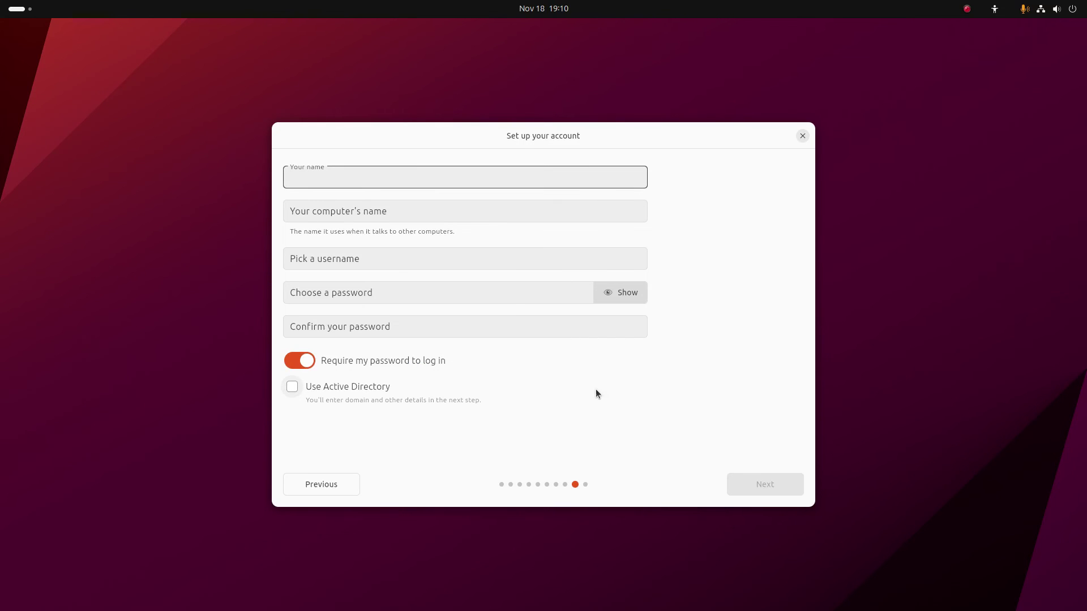
- Enter your name and a computer name derived from it
text(Gary)
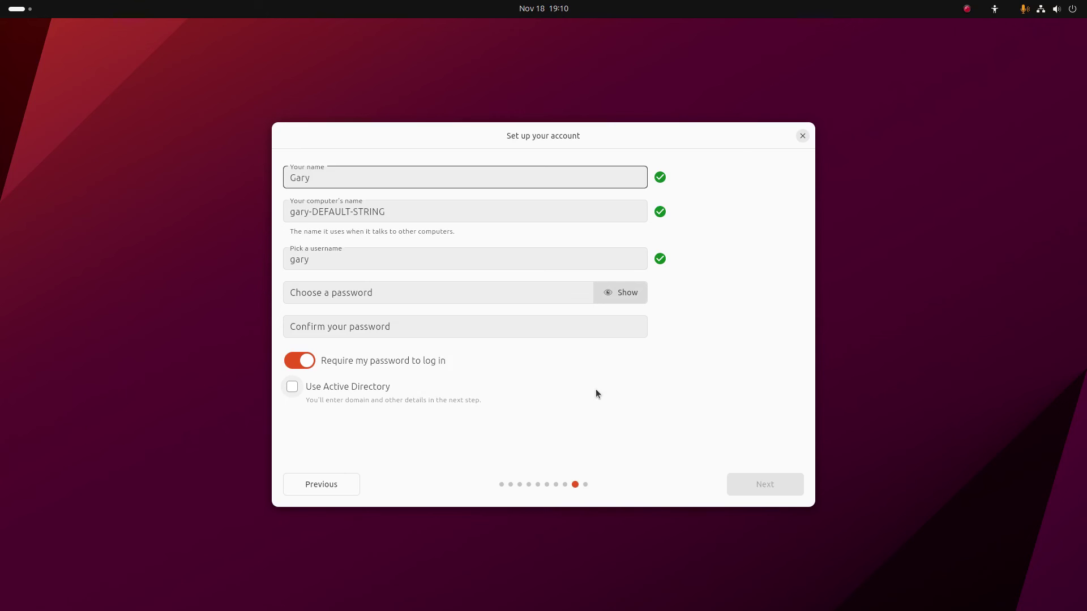
key(Tab)
text(gary)
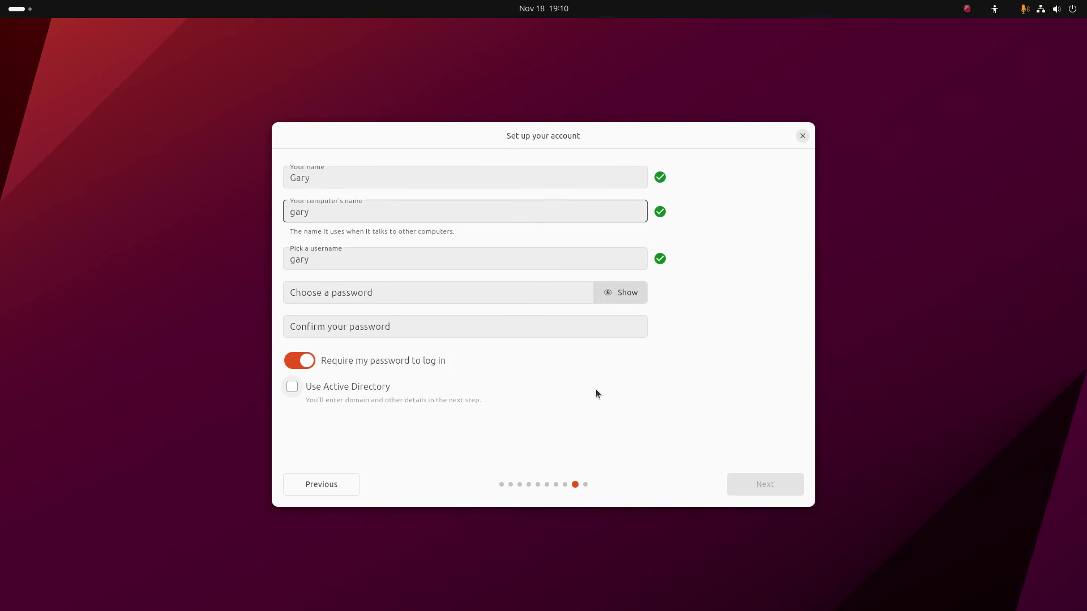
text(ubuntu)
- Enter and confirm the account password, then continue to the theme page
click(356, 292)
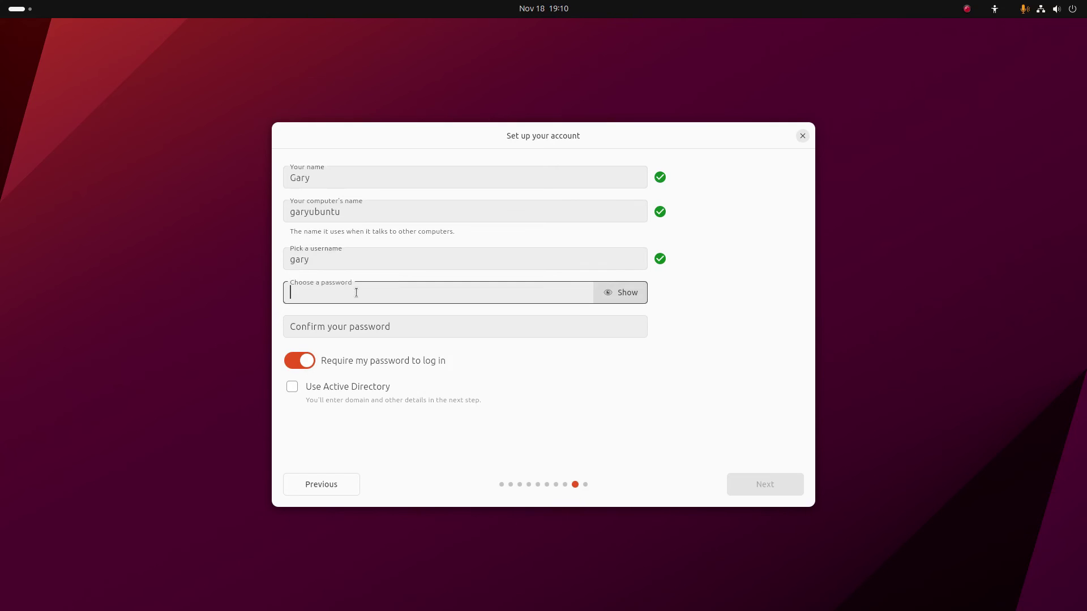
text(••••••••••)
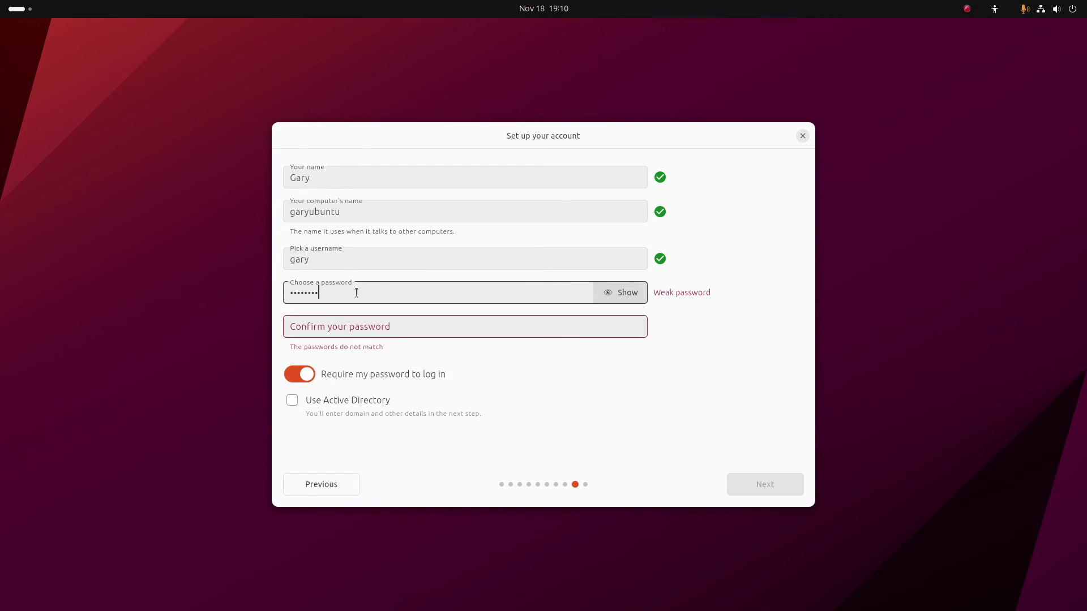
key(Tab)
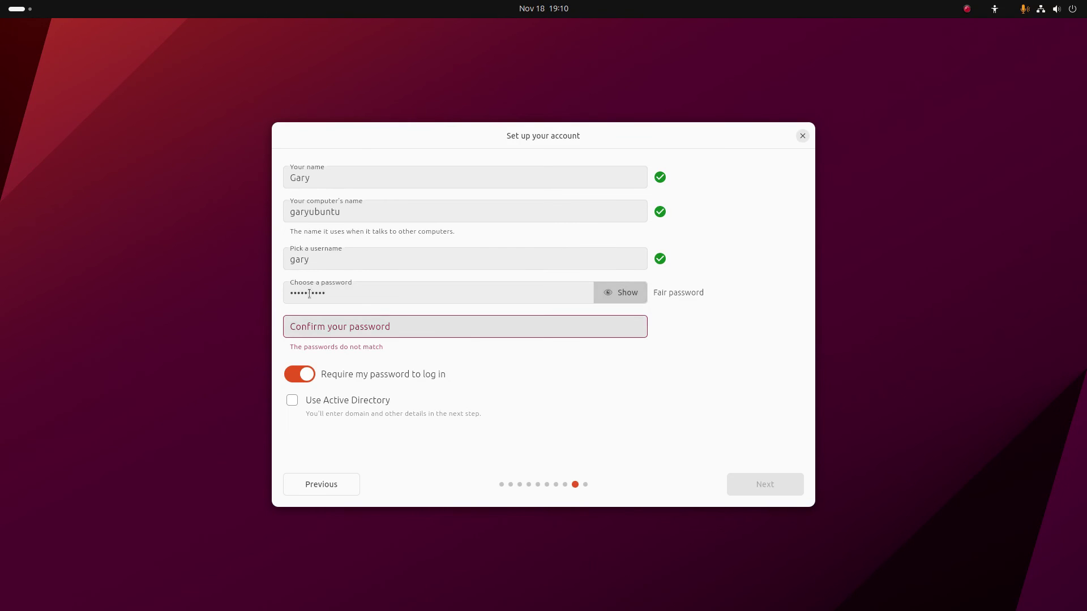
key(shift+Tab)
click(423, 323)
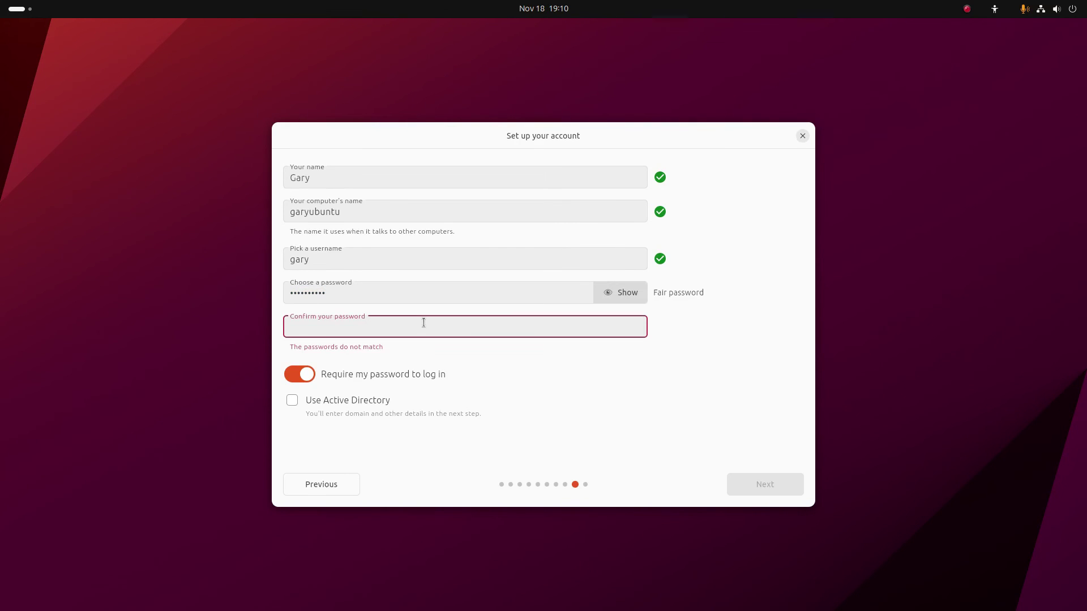
text(••••••••••)
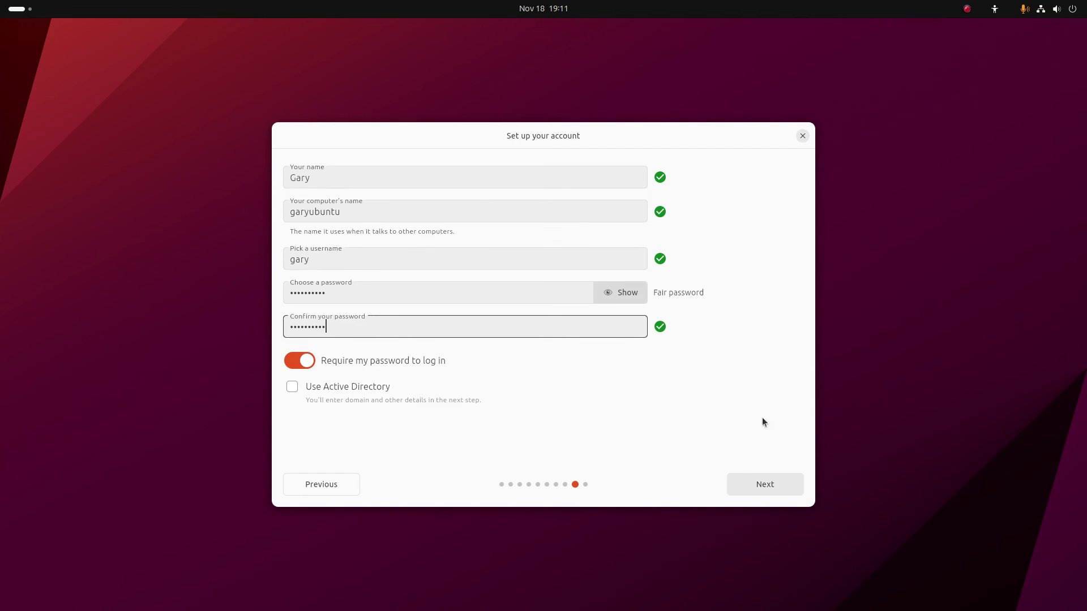
click(768, 486)
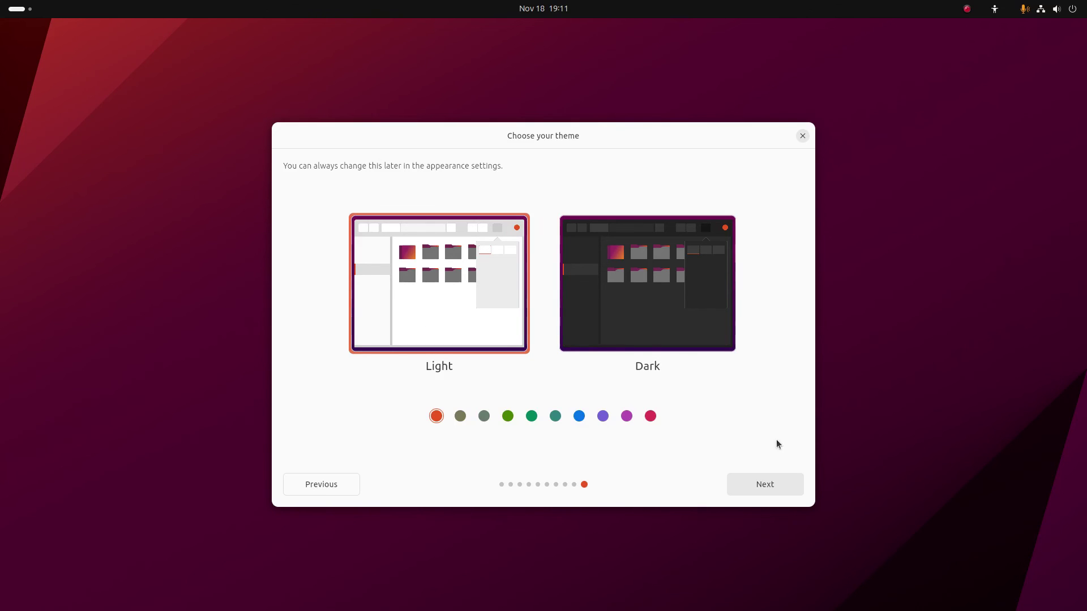
- Keep the Light theme with the orange accent and let Ubuntu 23.10.1 finish installing
click(763, 484)
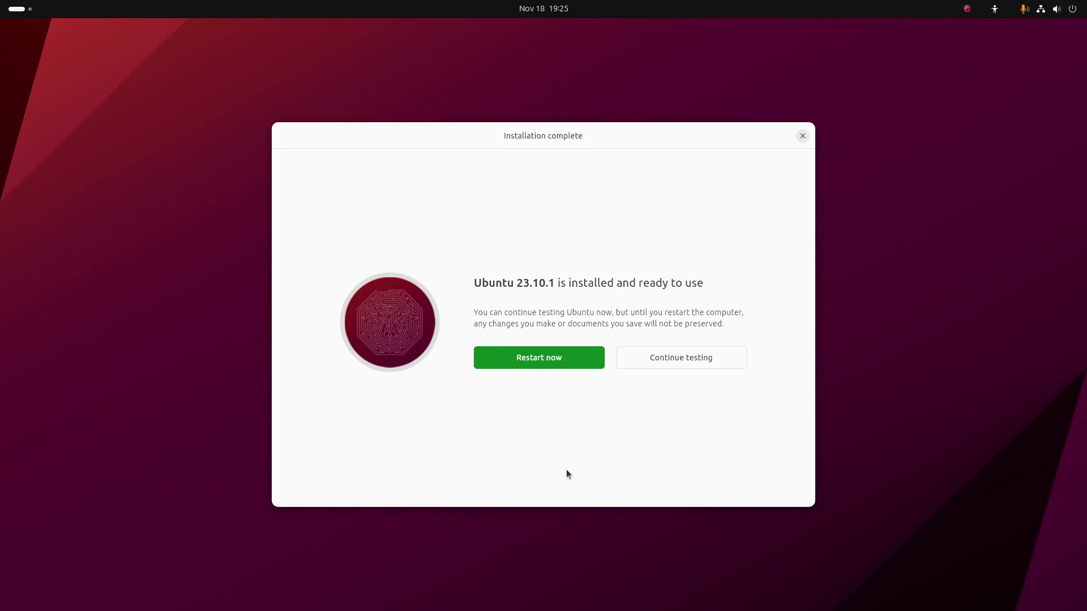
- Restart the computer so it boots into the newly installed Ubuntu 23.10.1
click(528, 357)
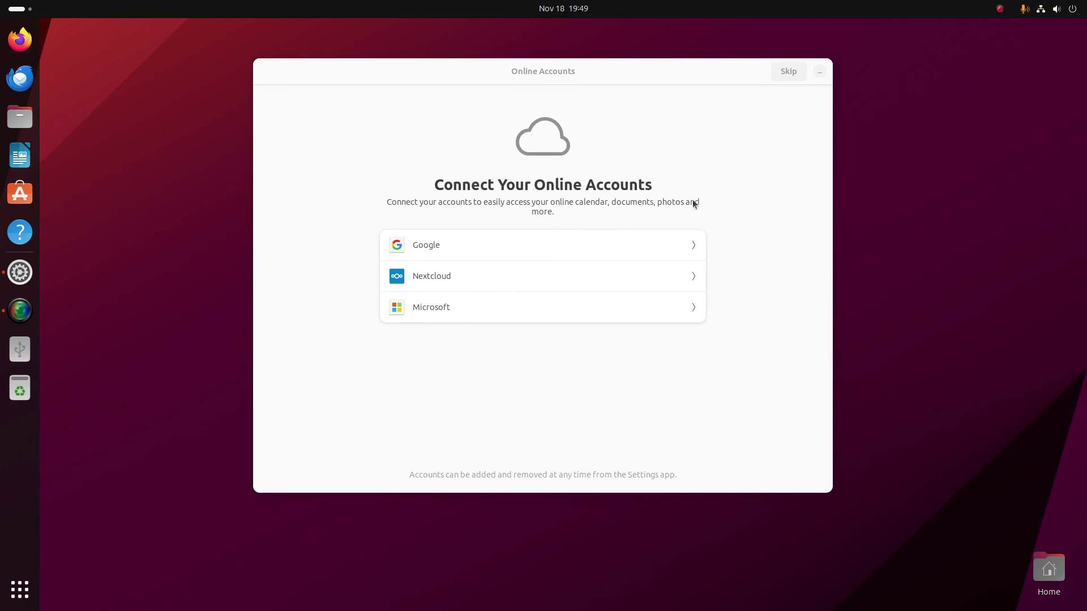
- Skip online accounts, decline sending system info, and leave Location Services off
click(788, 71)
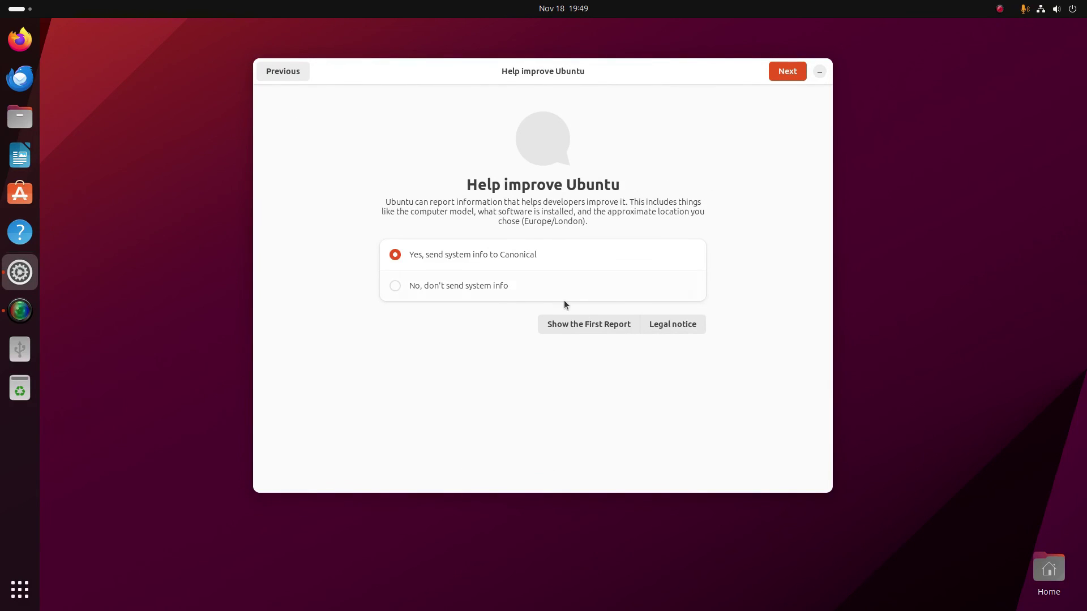
click(385, 289)
key(Return)
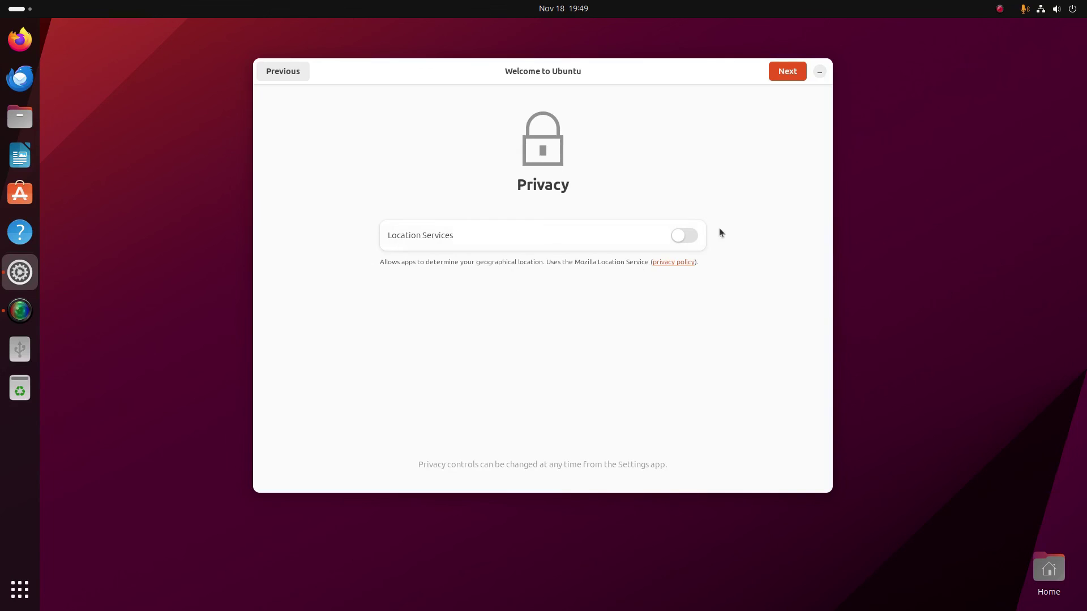
click(279, 74)
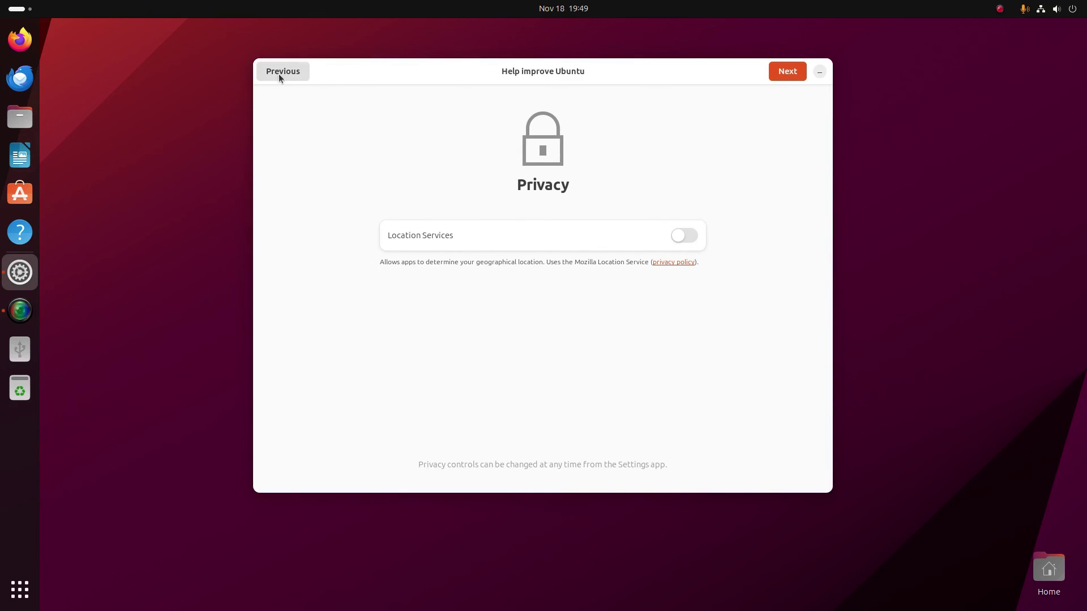
click(787, 71)
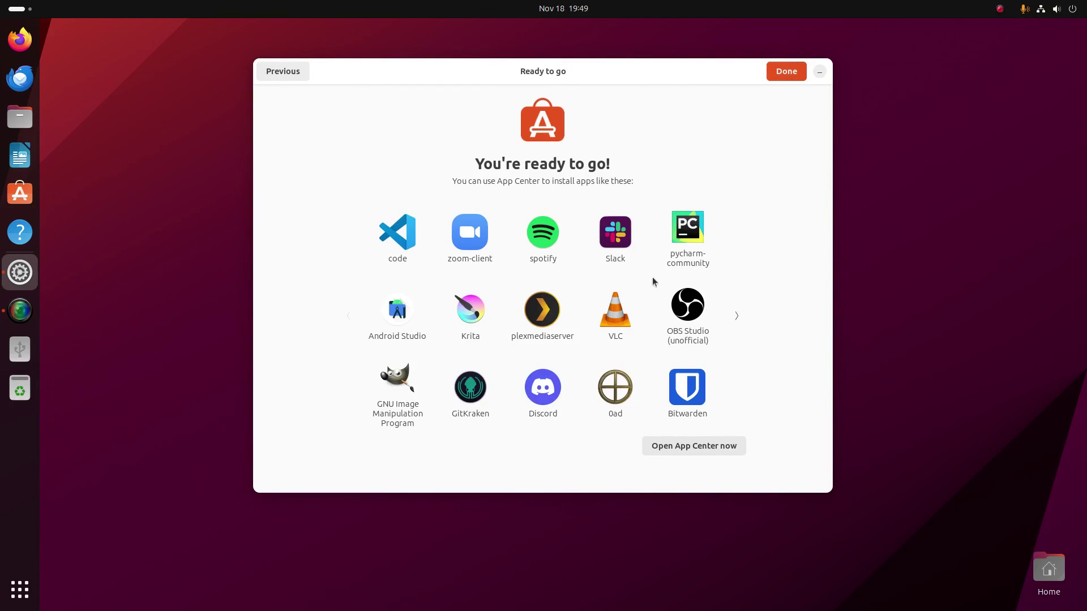
- Choose Done on the Ready to go page to close Ubuntu Welcome
click(785, 69)
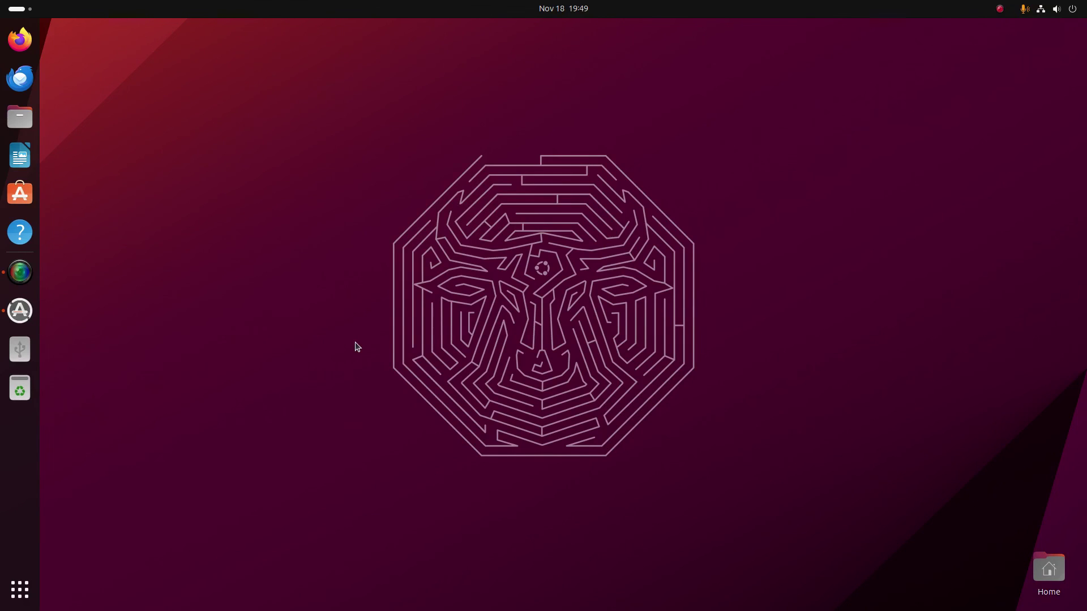